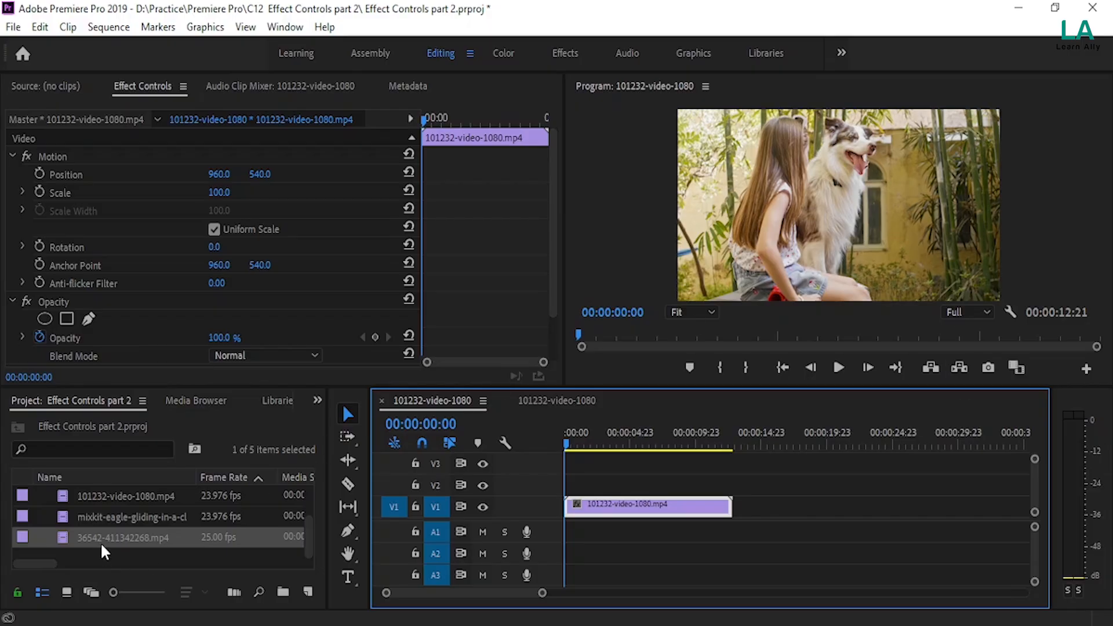
# - Place 36542-411342268.mp4 on V2 above the existing video at the sequence start, check the overlap and select the new clip
pyautogui.moveTo(102, 545); pyautogui.dragTo(585, 487)
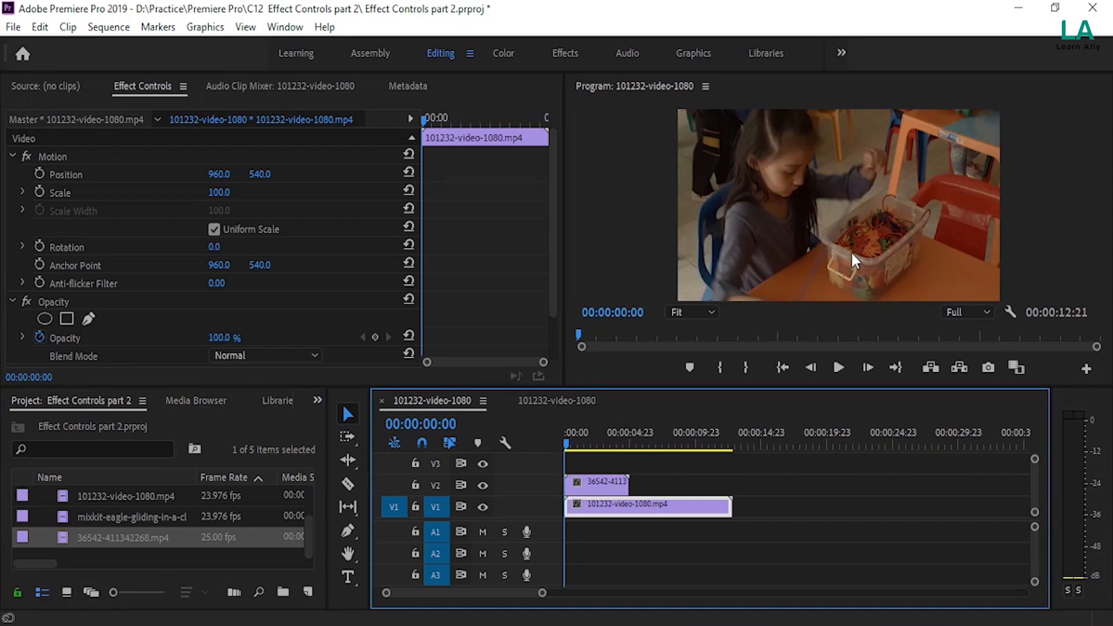
pyautogui.moveTo(566, 445); pyautogui.dragTo(644, 449)
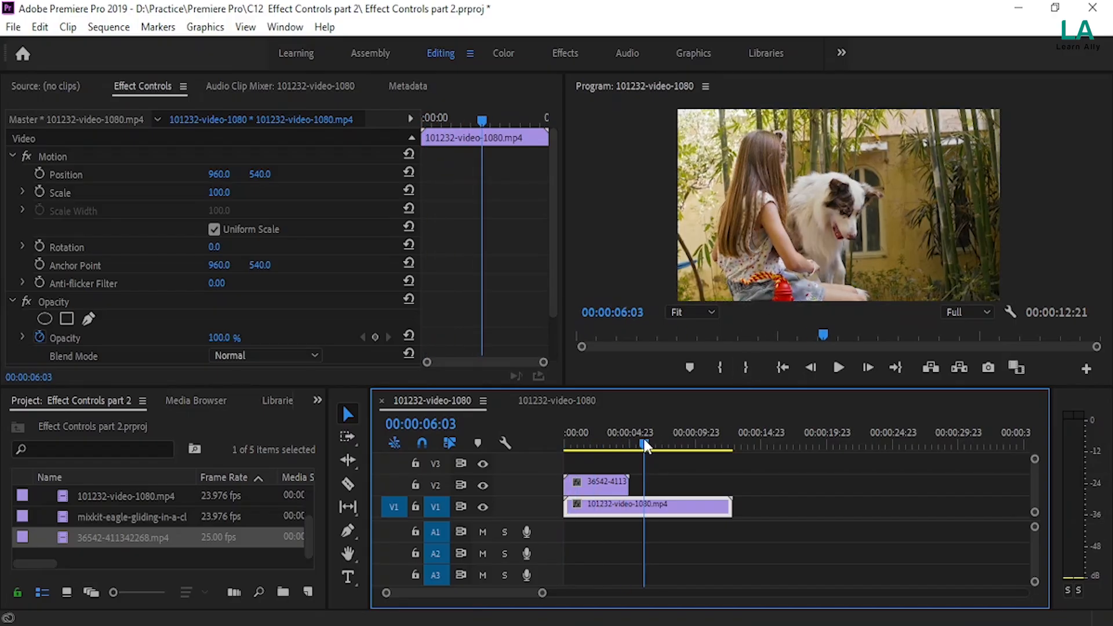
pyautogui.moveTo(644, 438); pyautogui.dragTo(571, 445)
pyautogui.click(606, 478)
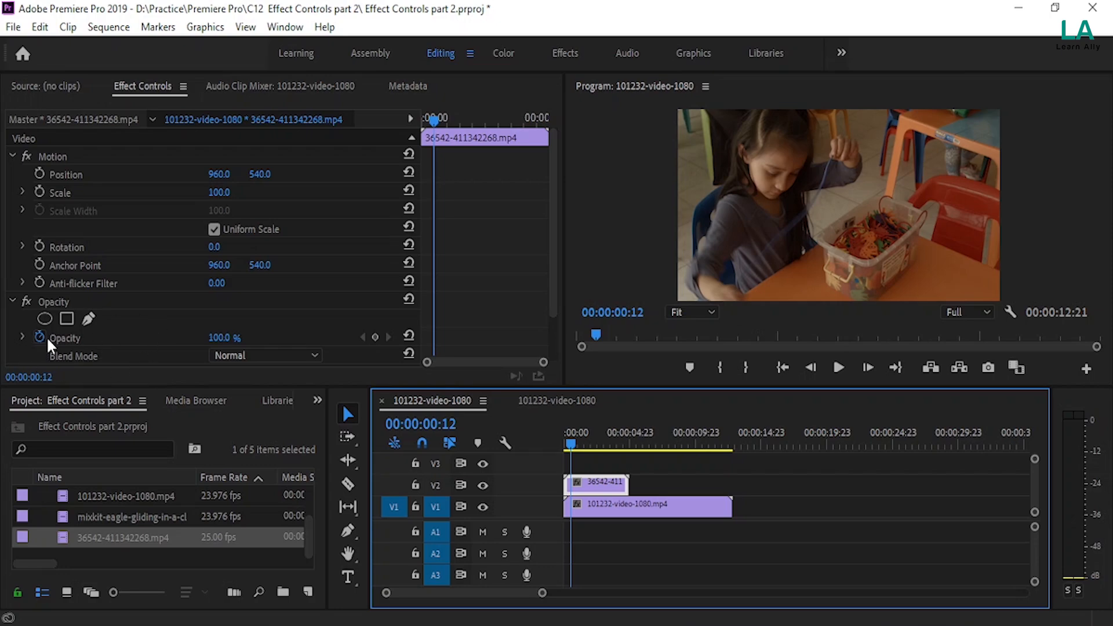
# - Add opacity keyframes to the V2 clip at 00:00:00:00 and 00:00:01:00
pyautogui.moveTo(568, 446); pyautogui.dragTo(527, 444)
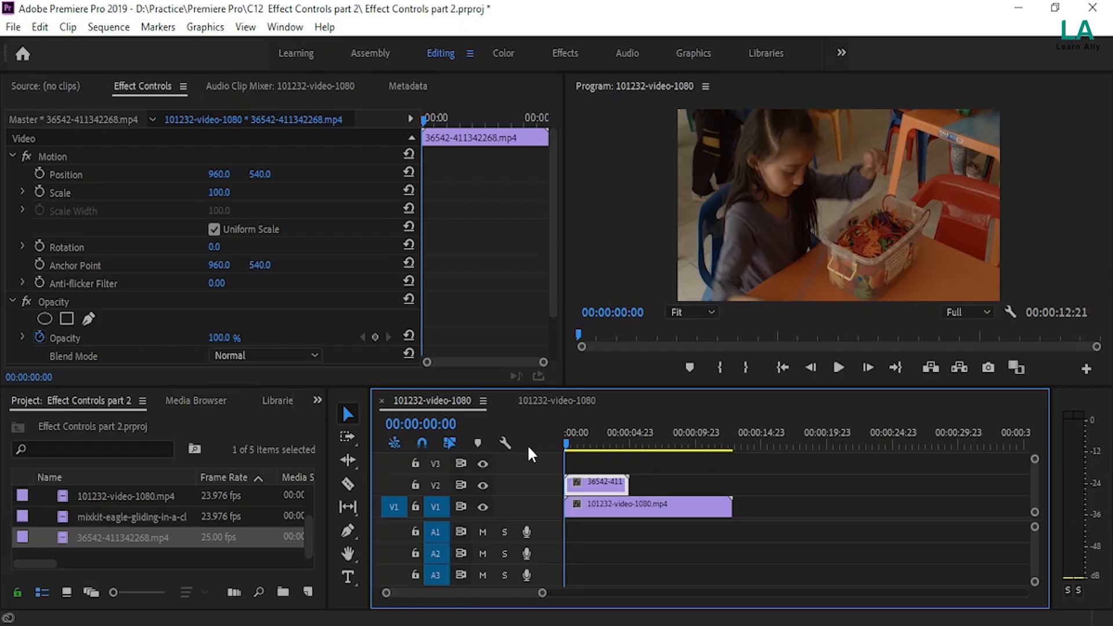
pyautogui.click(375, 338)
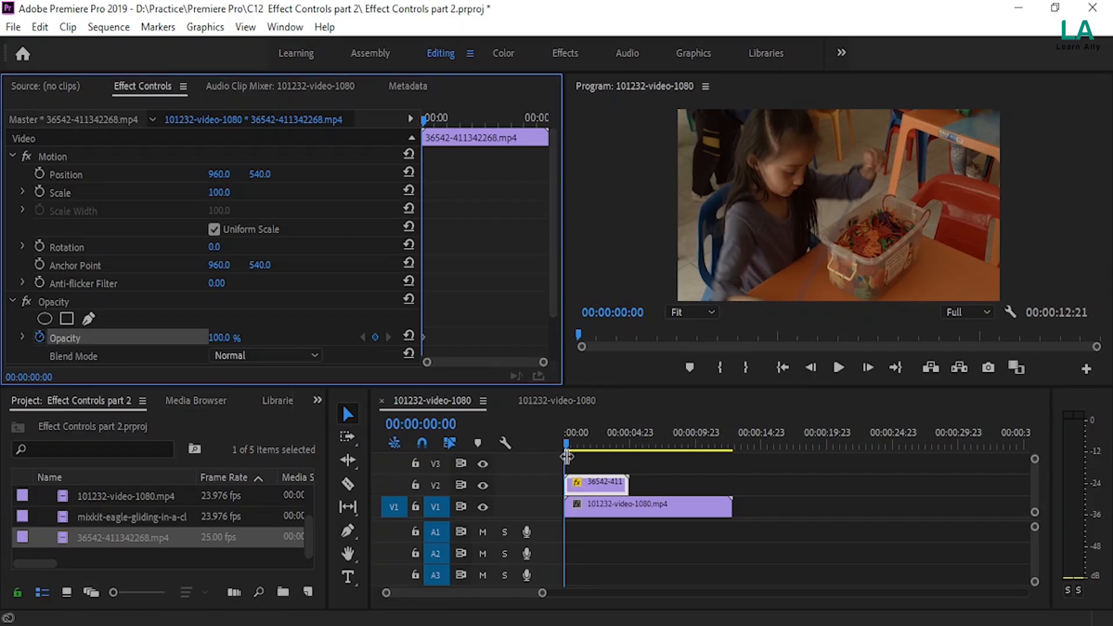
pyautogui.moveTo(565, 441); pyautogui.dragTo(577, 443)
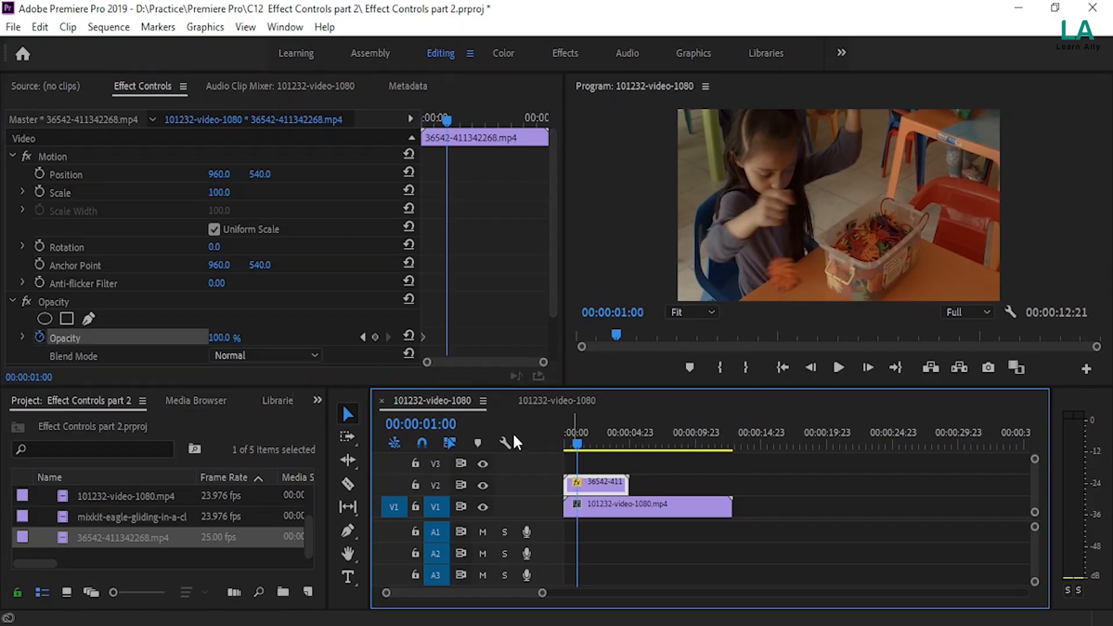
pyautogui.click(375, 336)
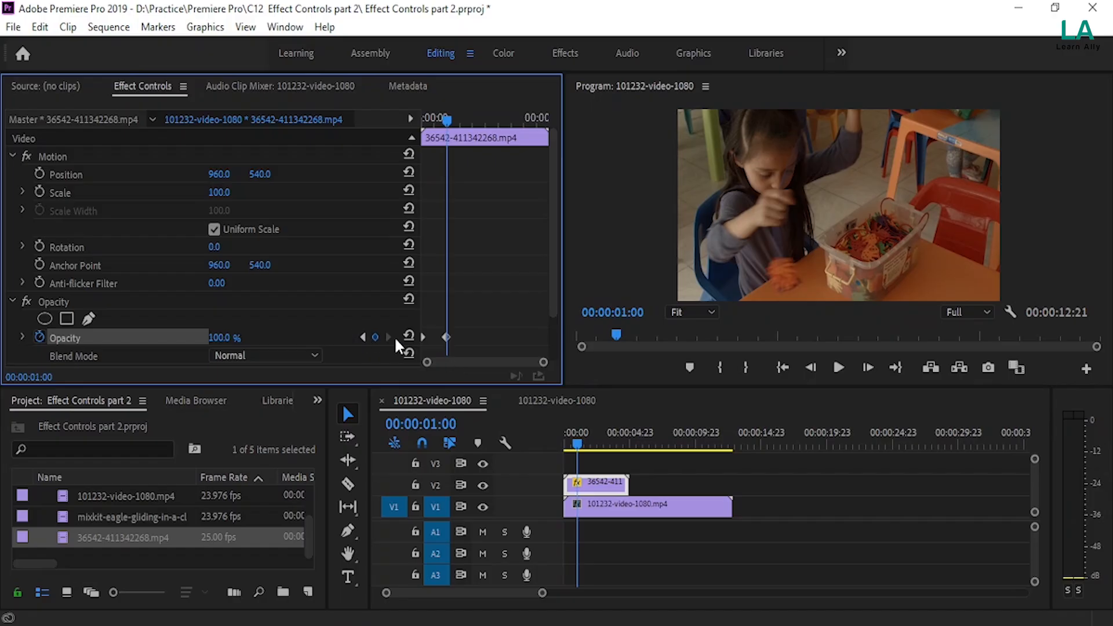
# - Add an opacity keyframe to the V2 clip at 00:00:02:13 with a value of 50%
pyautogui.moveTo(578, 444)
pyautogui.mouseDown()
pyautogui.moveTo(607, 458)
pyautogui.moveTo(598, 453)
pyautogui.mouseUp()
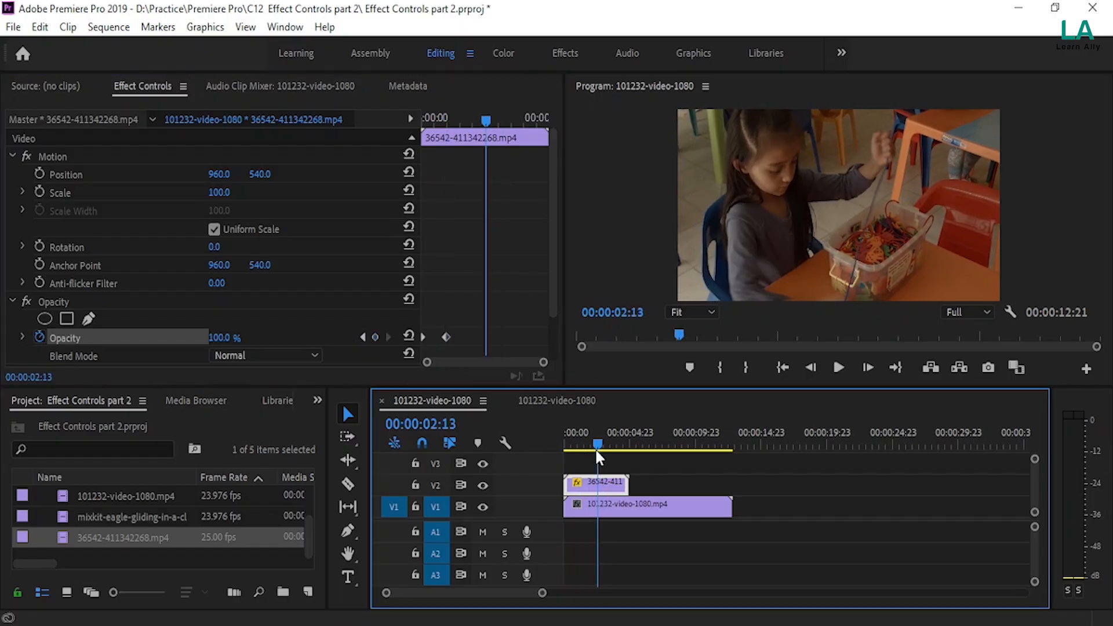
pyautogui.click(375, 337)
pyautogui.click(249, 336)
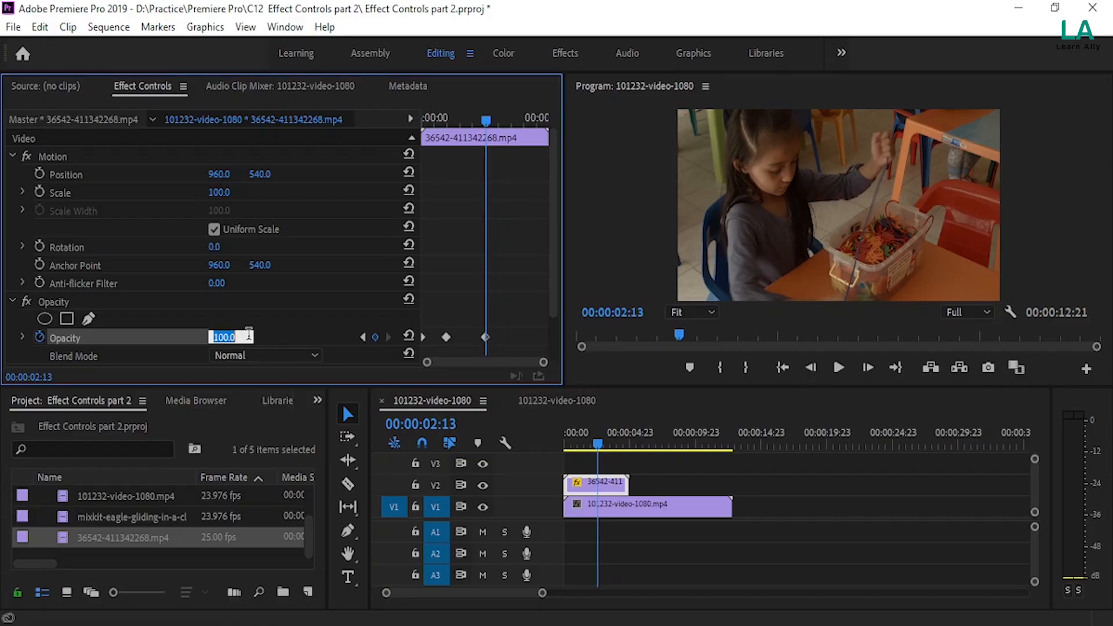
pyautogui.write('50')
pyautogui.press('Return')
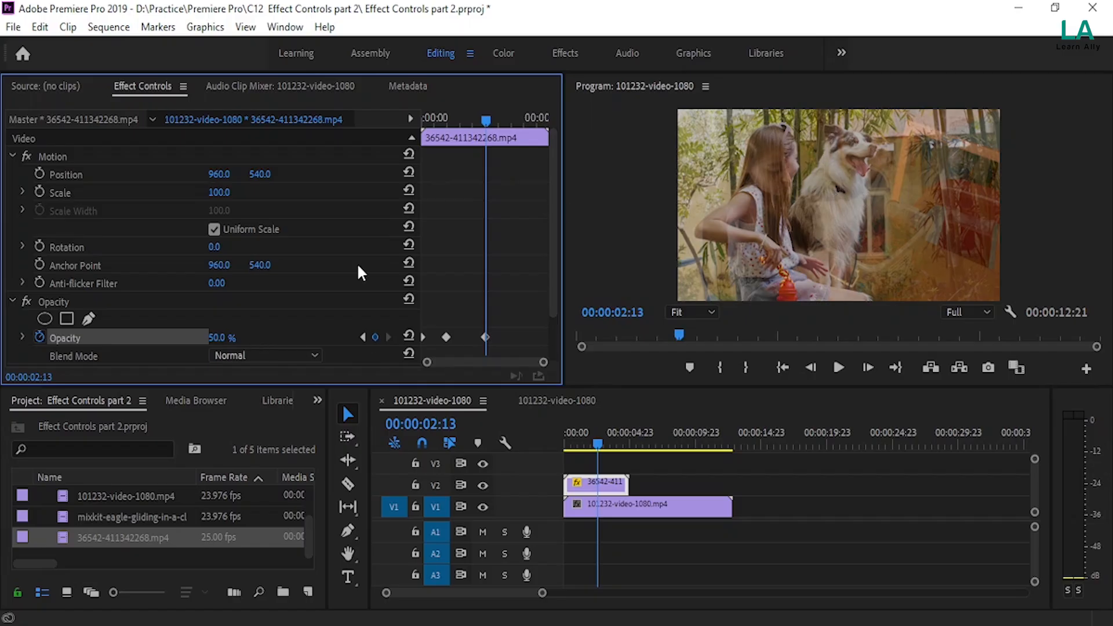
# - Set the opacity at the 00:00:02:13 keyframe to 70%
pyautogui.click(231, 335)
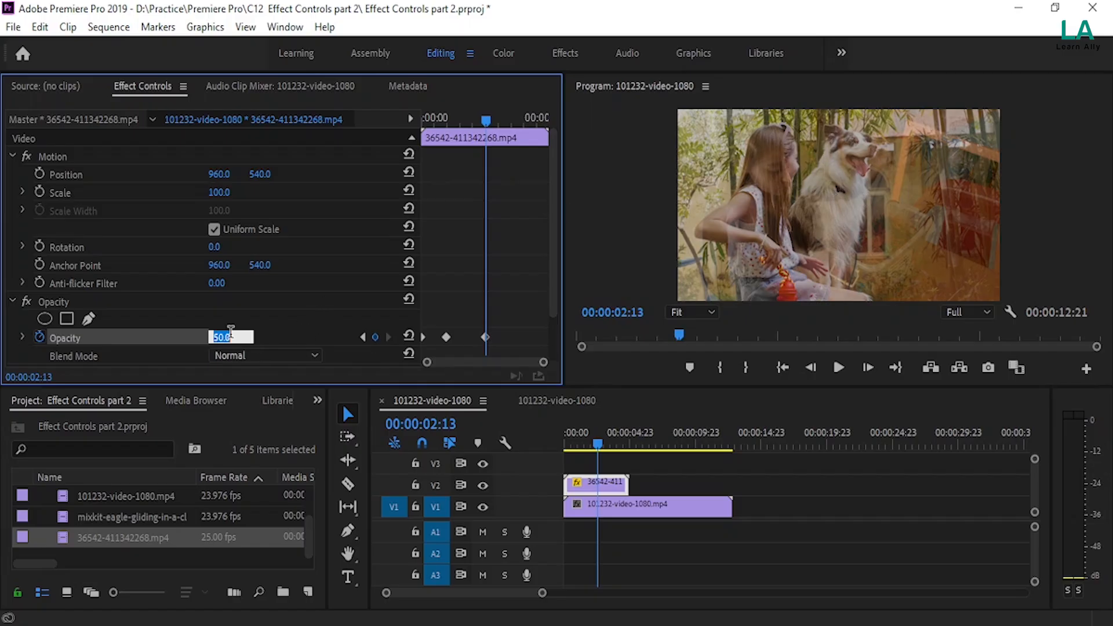
pyautogui.write('70')
pyautogui.press('Return')
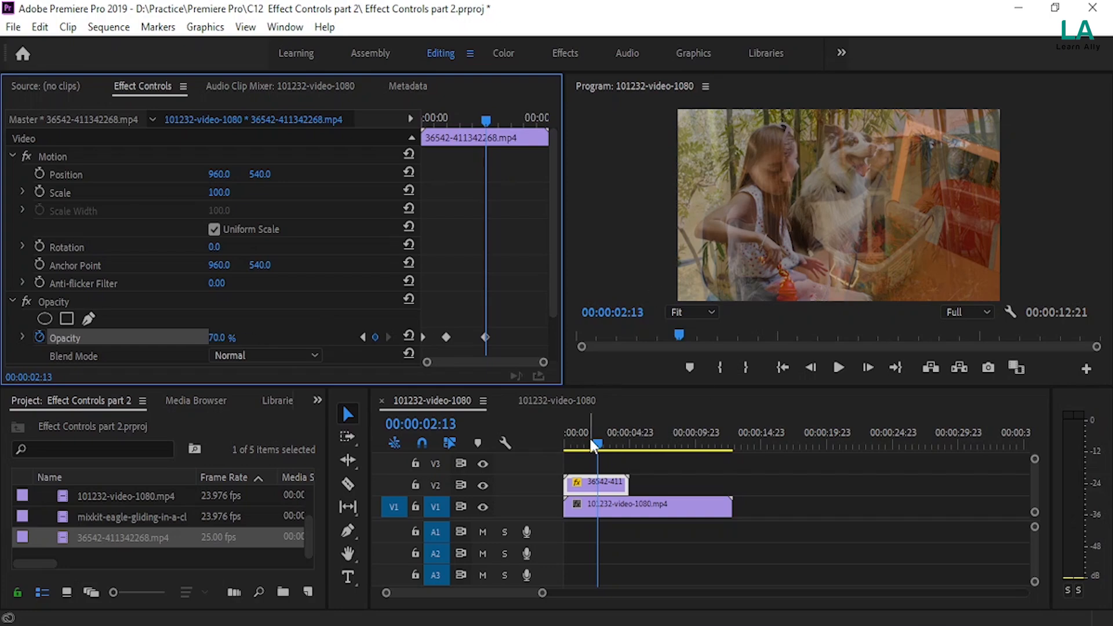
# - Add opacity keyframes at 00:00:03:23 and 00:00:04:12, and set the one at 00:00:04:12 to 100%
pyautogui.moveTo(596, 443); pyautogui.dragTo(615, 453)
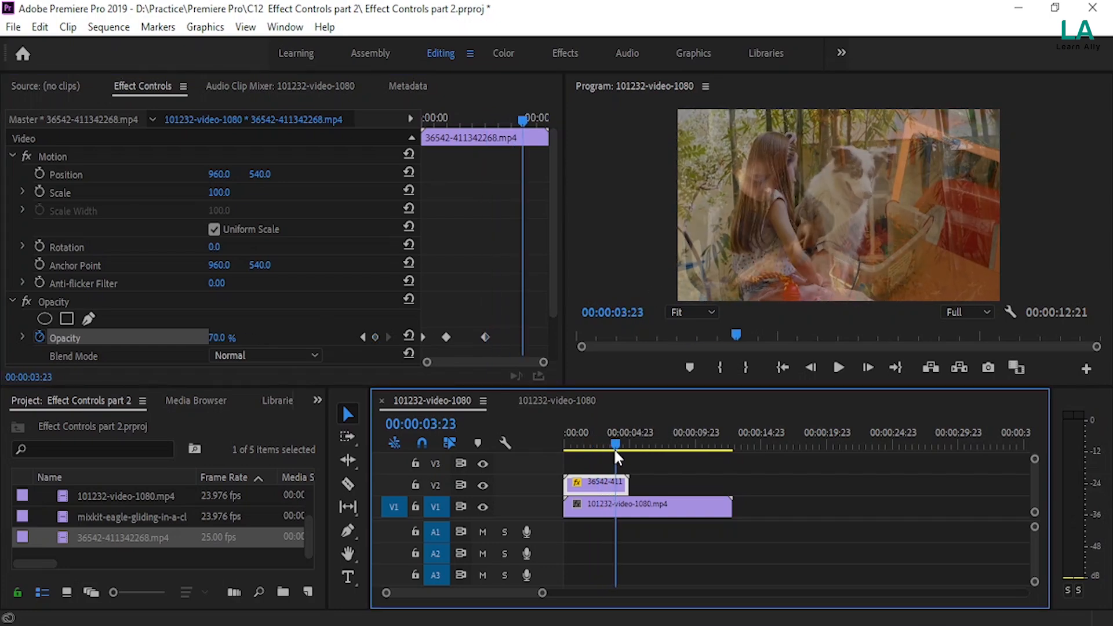
pyautogui.click(376, 338)
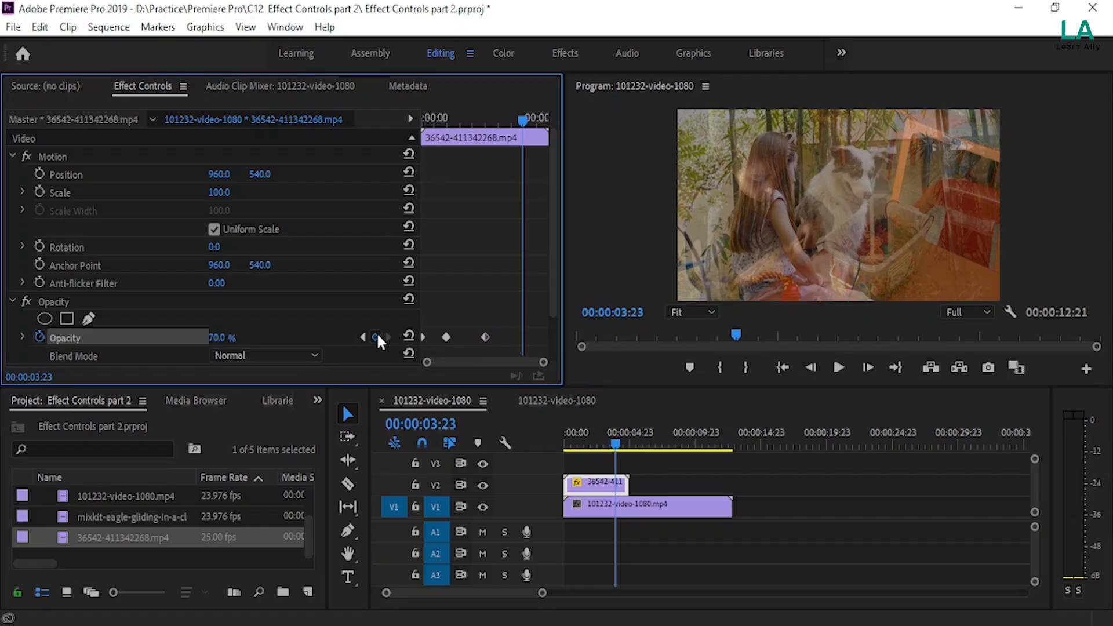
pyautogui.moveTo(611, 441); pyautogui.dragTo(622, 443)
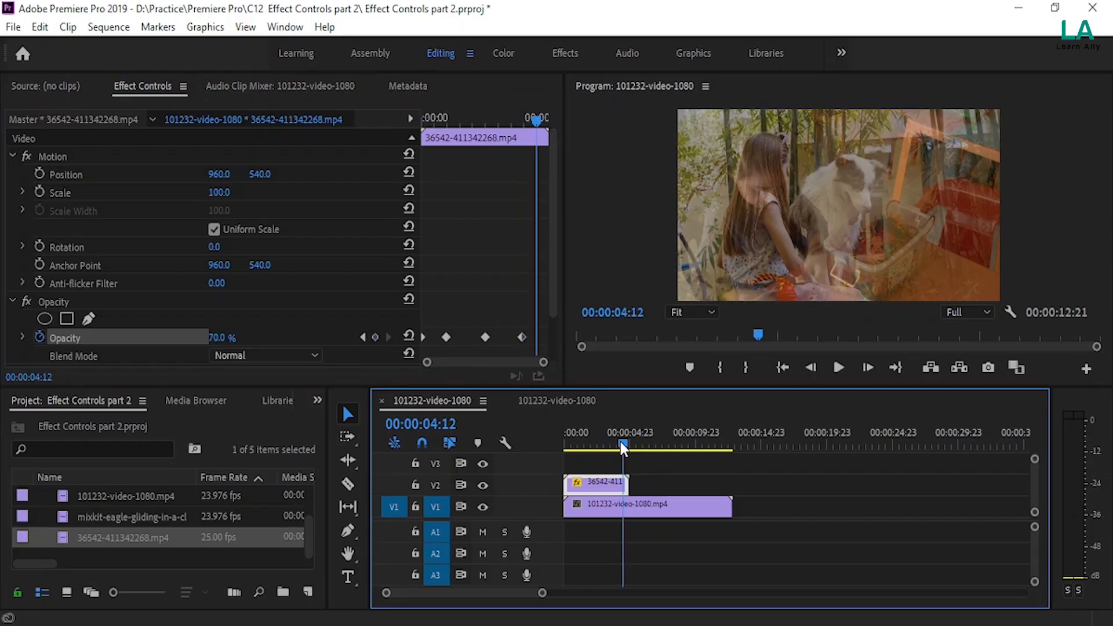
pyautogui.click(374, 338)
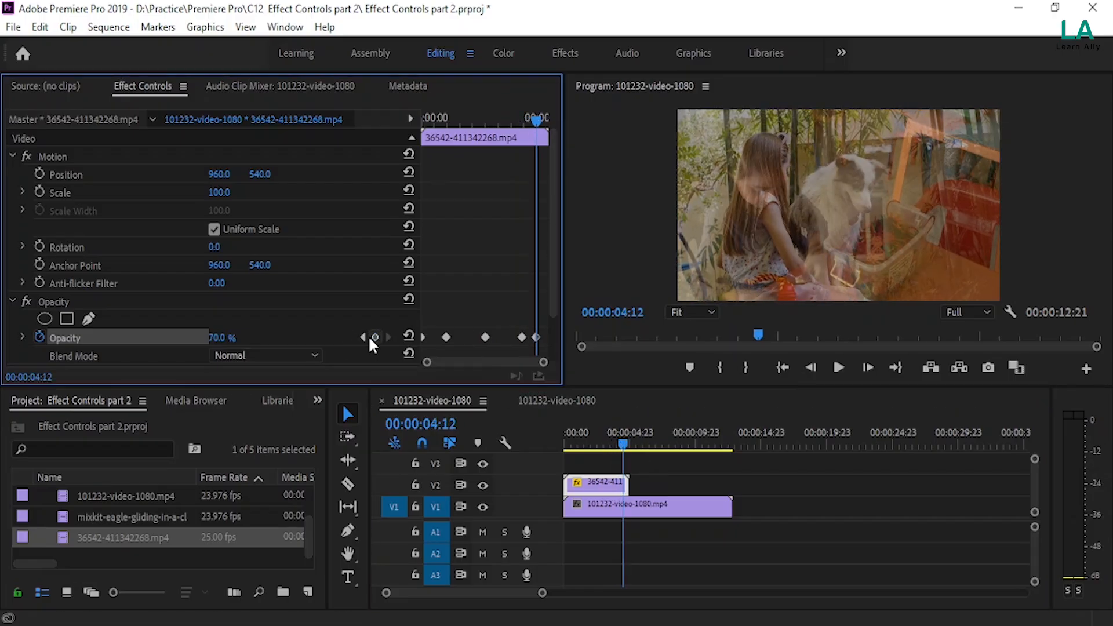
pyautogui.click(220, 338)
pyautogui.write('100')
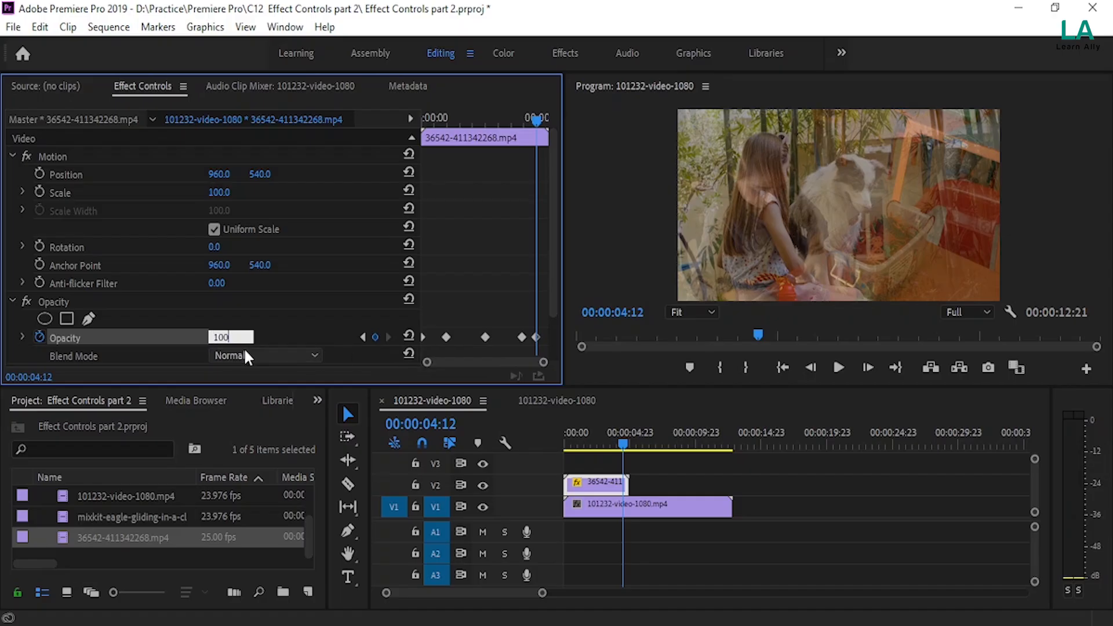
pyautogui.press('Return')
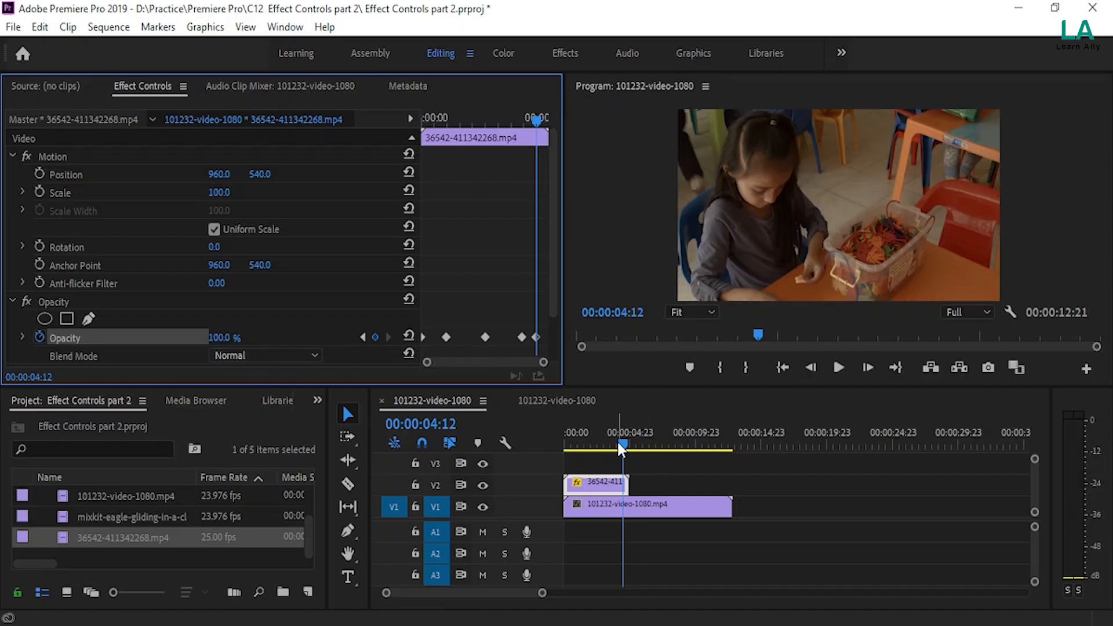
# - Play the sequence from the start to review the opacity animation, and return the playhead to the beginning
pyautogui.moveTo(617, 443); pyautogui.dragTo(551, 433)
pyautogui.click(839, 367)
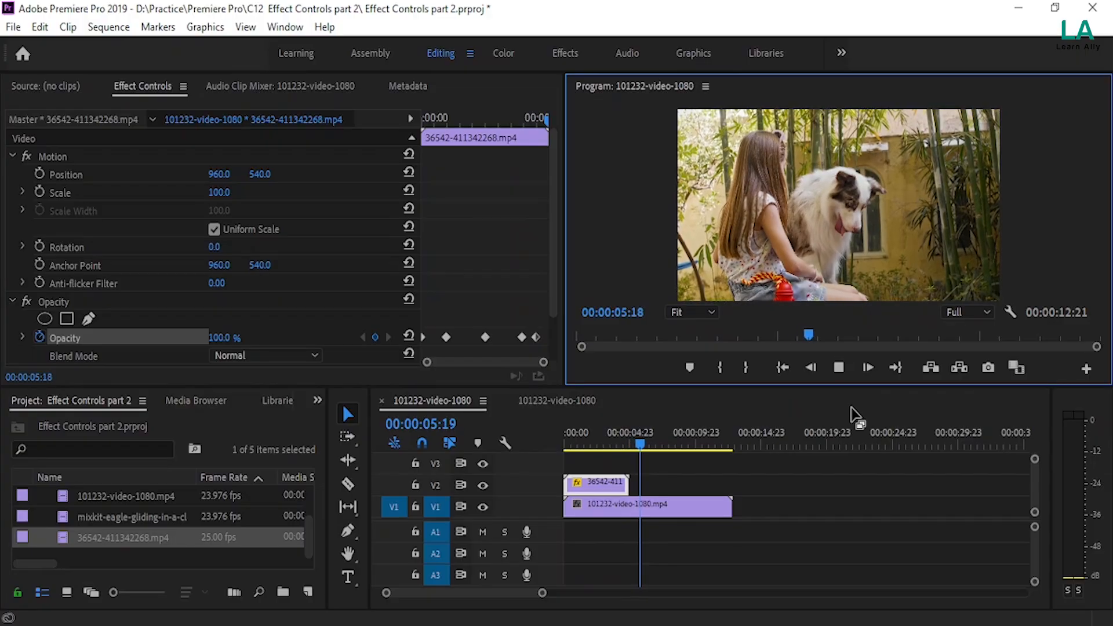
pyautogui.click(844, 365)
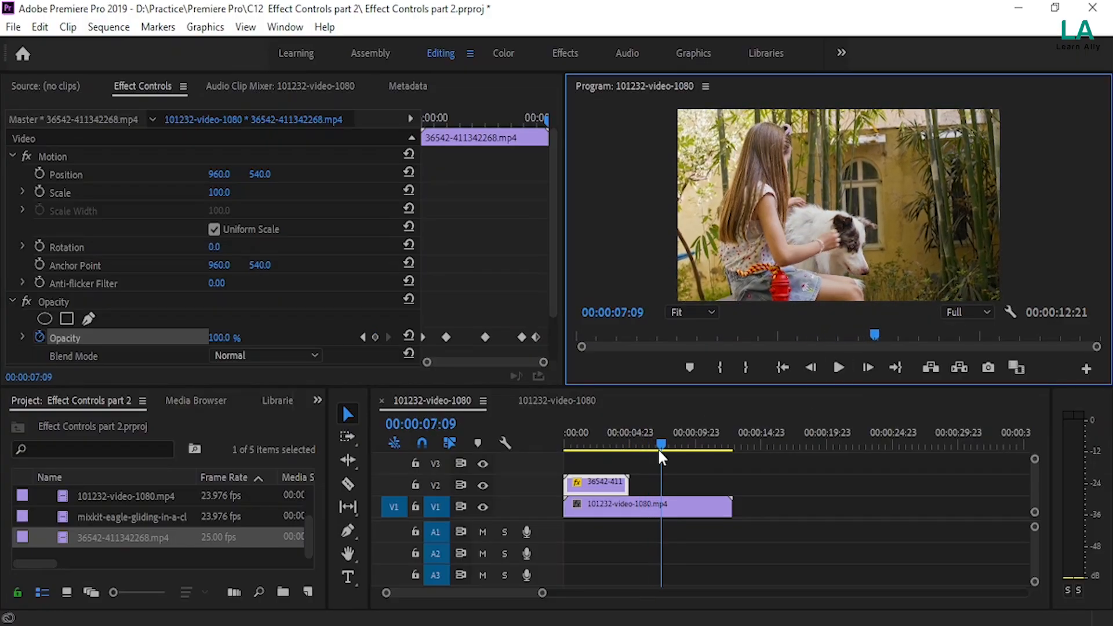
pyautogui.moveTo(657, 448); pyautogui.dragTo(541, 453)
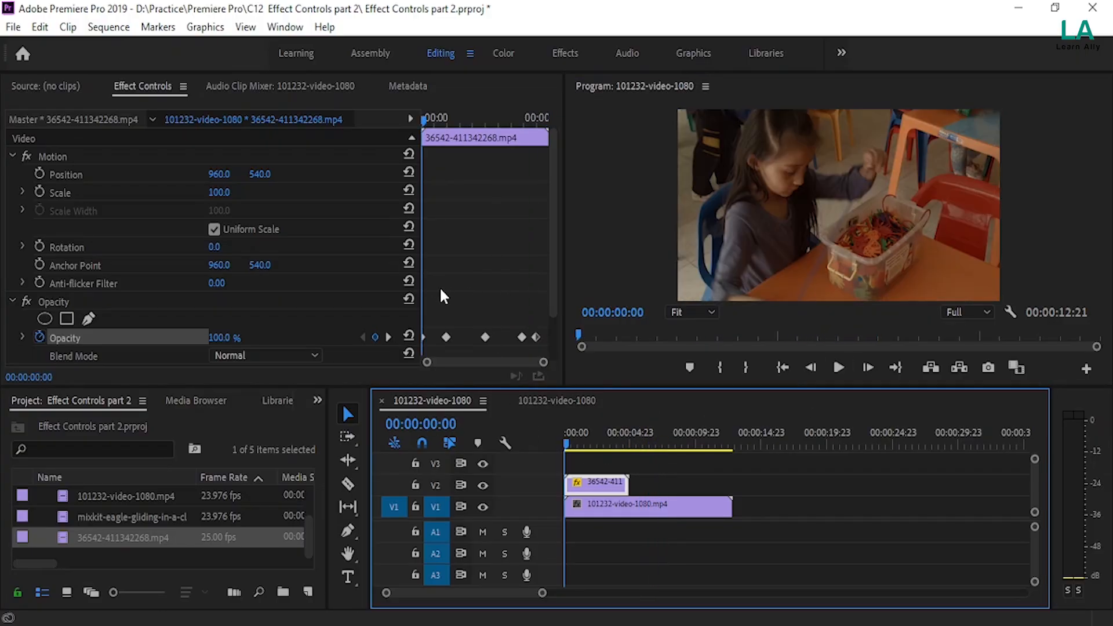
# - Delete all opacity keyframes of the V2 clip and turn off its opacity animation
pyautogui.moveTo(539, 296); pyautogui.dragTo(385, 346)
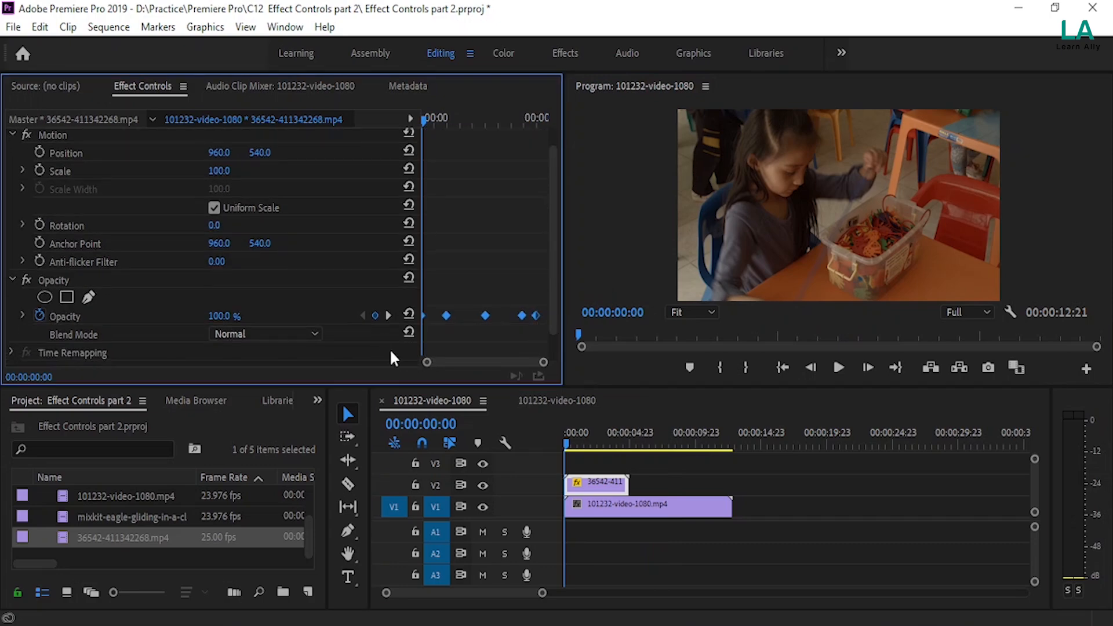
pyautogui.press('Delete')
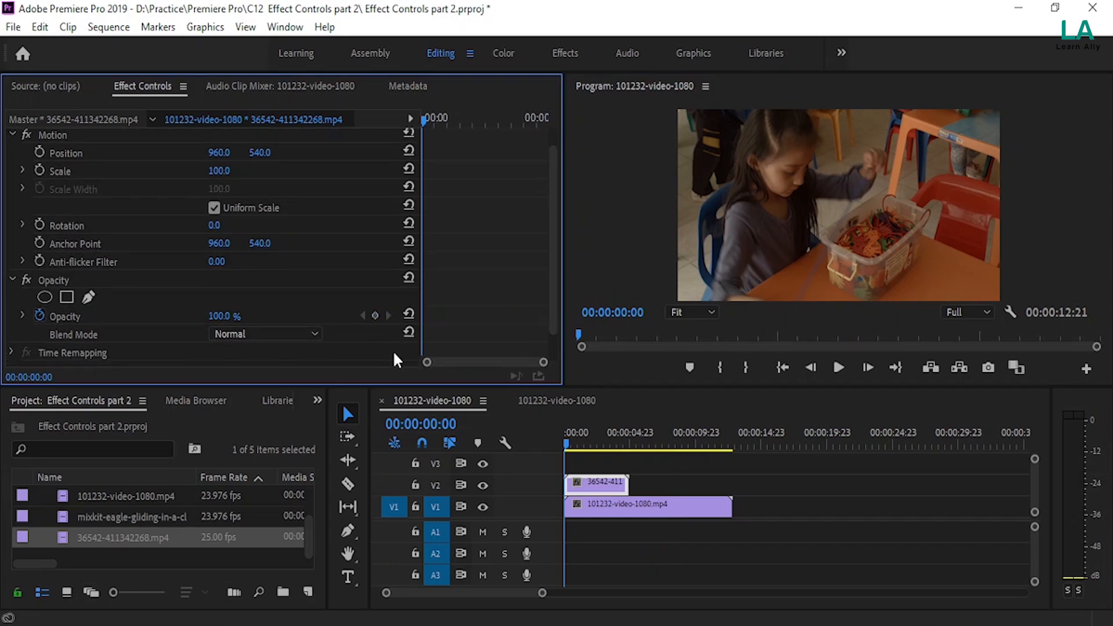
pyautogui.click(39, 315)
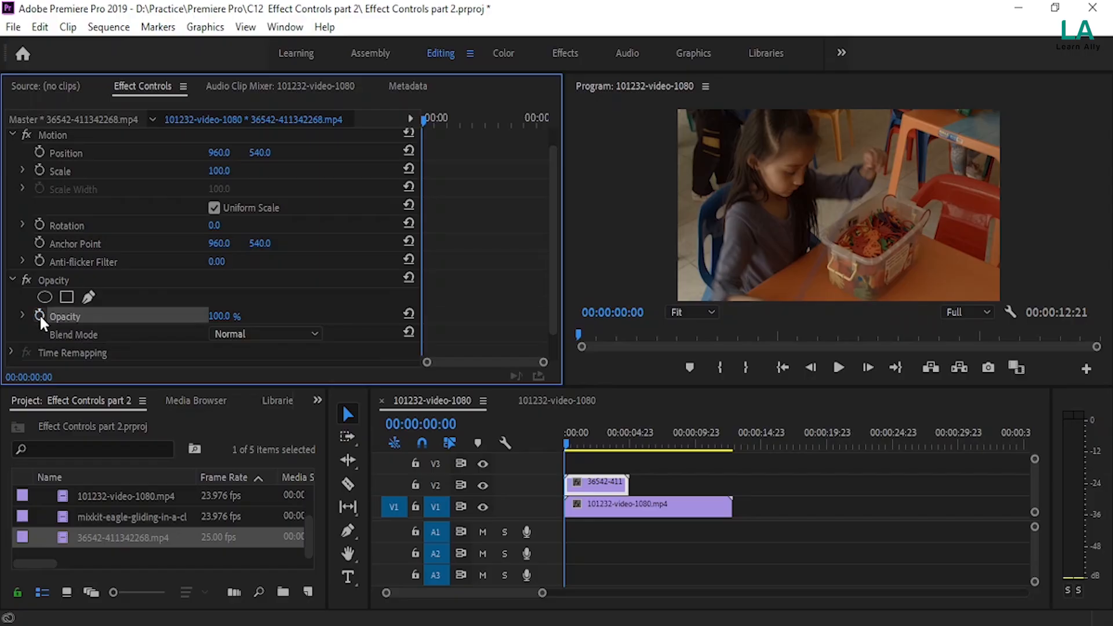
# - Set the V2 clip's opacity to a constant 73%
pyautogui.click(221, 315)
pyautogui.write('54')
pyautogui.press('Return')
pyautogui.moveTo(221, 316); pyautogui.dragTo(229, 316)
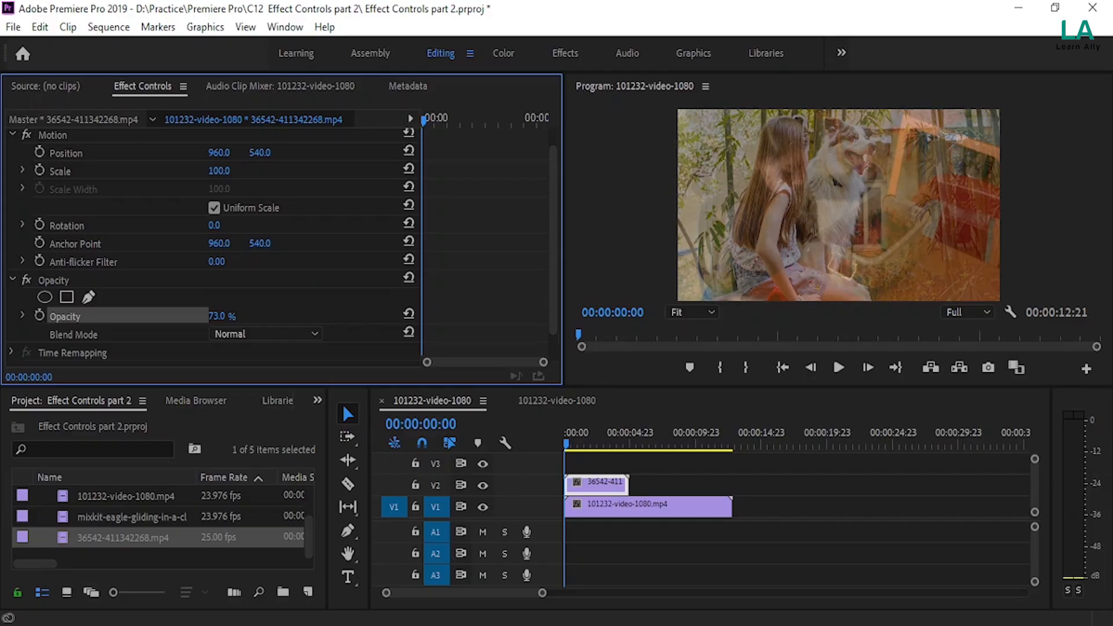
# - Preview the blended clips up to 00:00:02:06 and delete the 36542-411342268.mp4 clip from V2
pyautogui.click(566, 440)
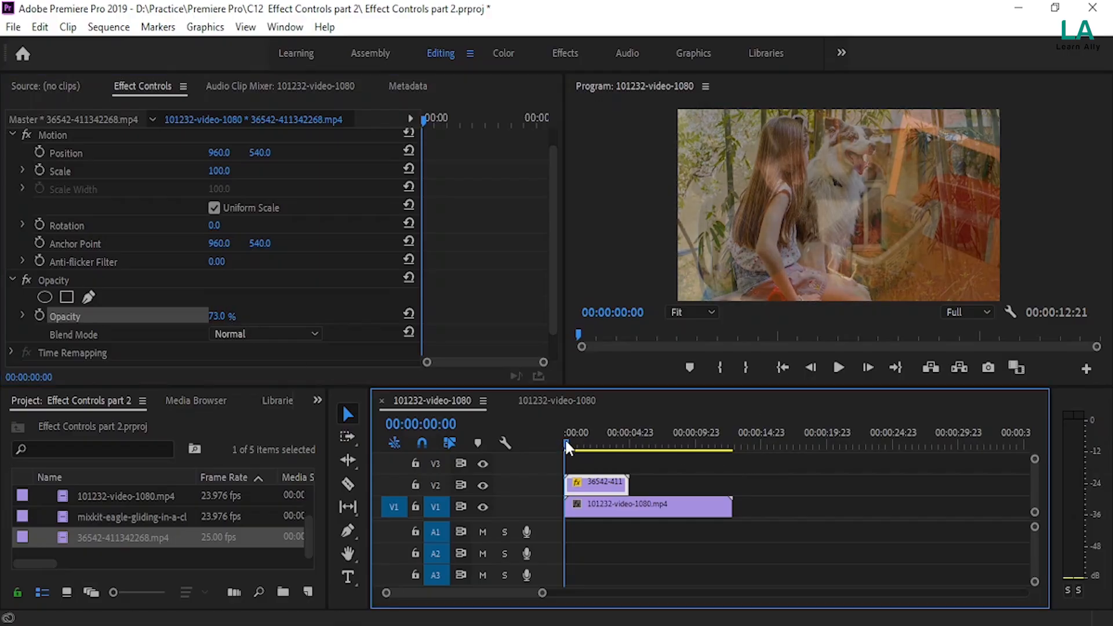
pyautogui.moveTo(564, 440); pyautogui.dragTo(594, 443)
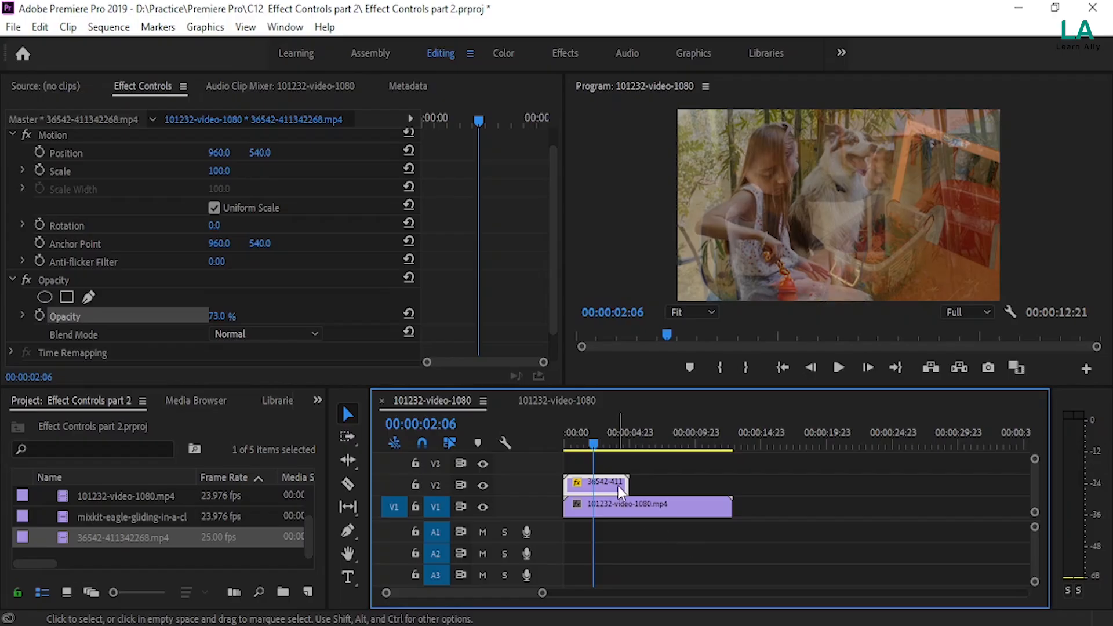
pyautogui.press('Delete')
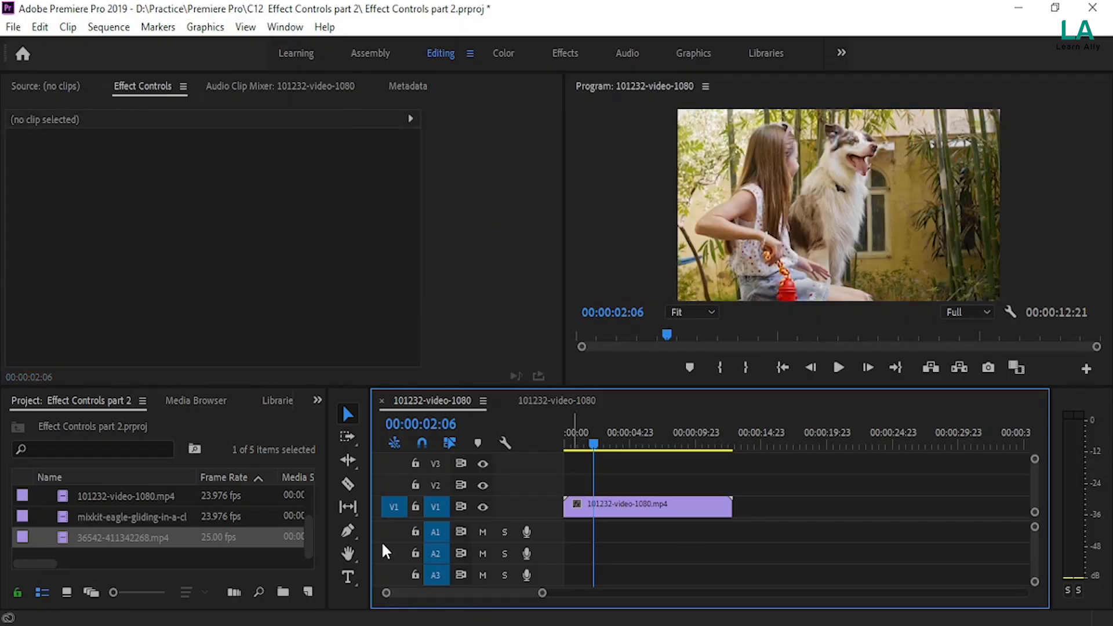
# - Create a 1920 × 1080 color matte in red CC2222, keeping the name Color Matte
pyautogui.click(307, 593)
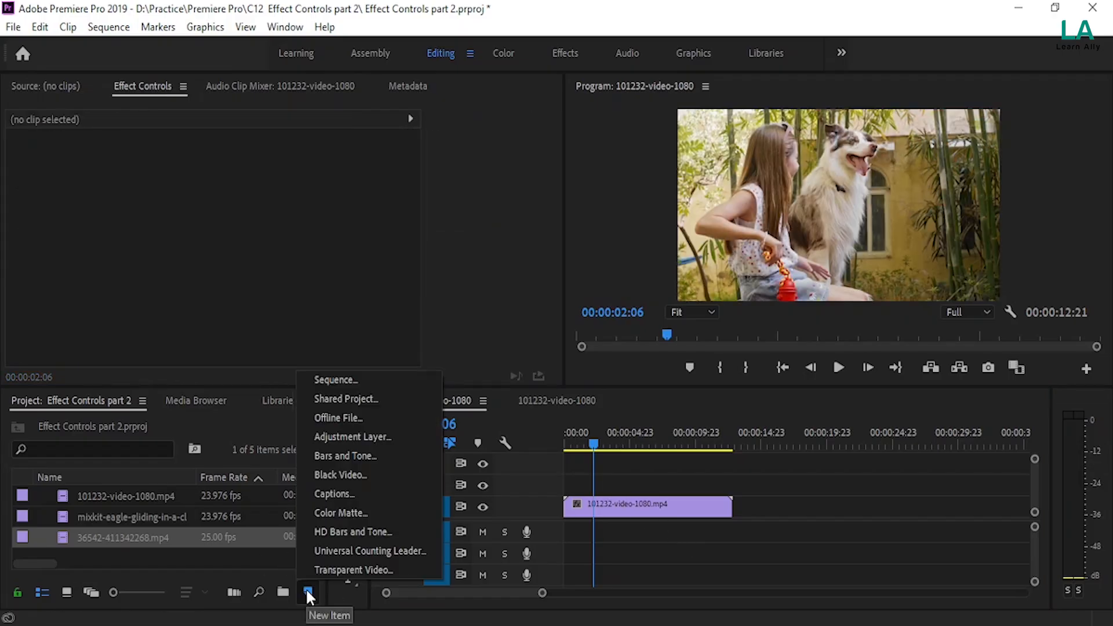
pyautogui.click(339, 515)
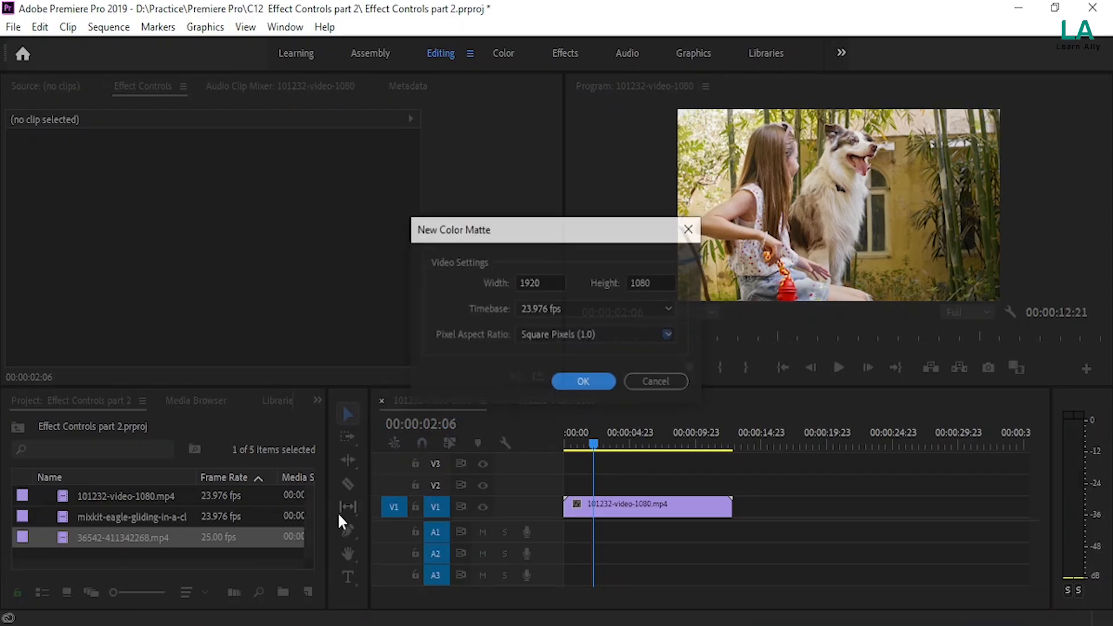
pyautogui.click(582, 382)
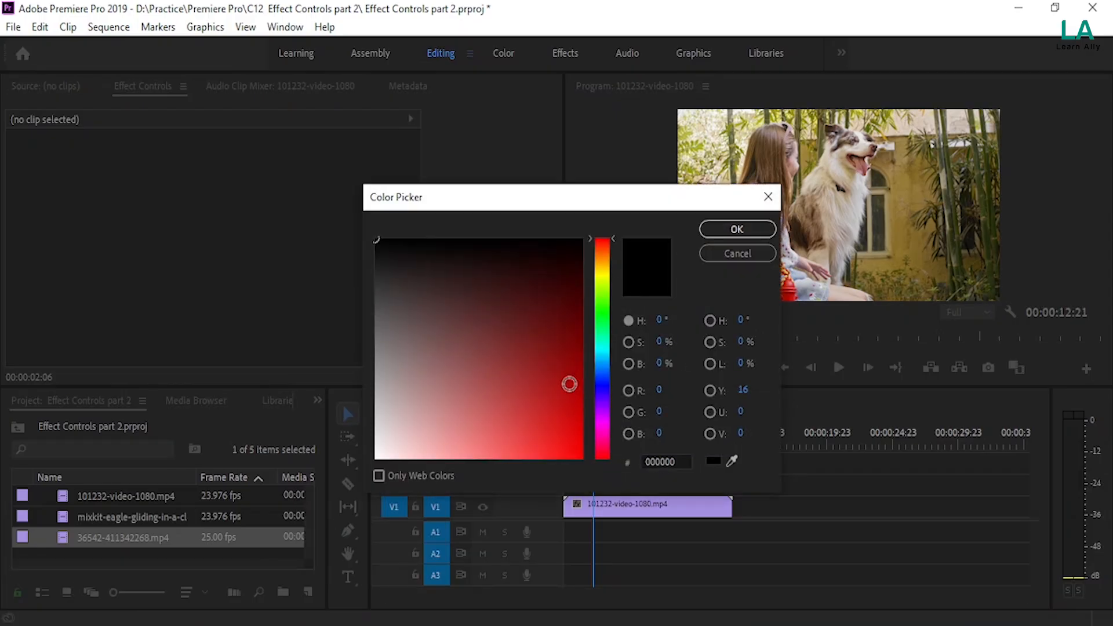
pyautogui.click(547, 414)
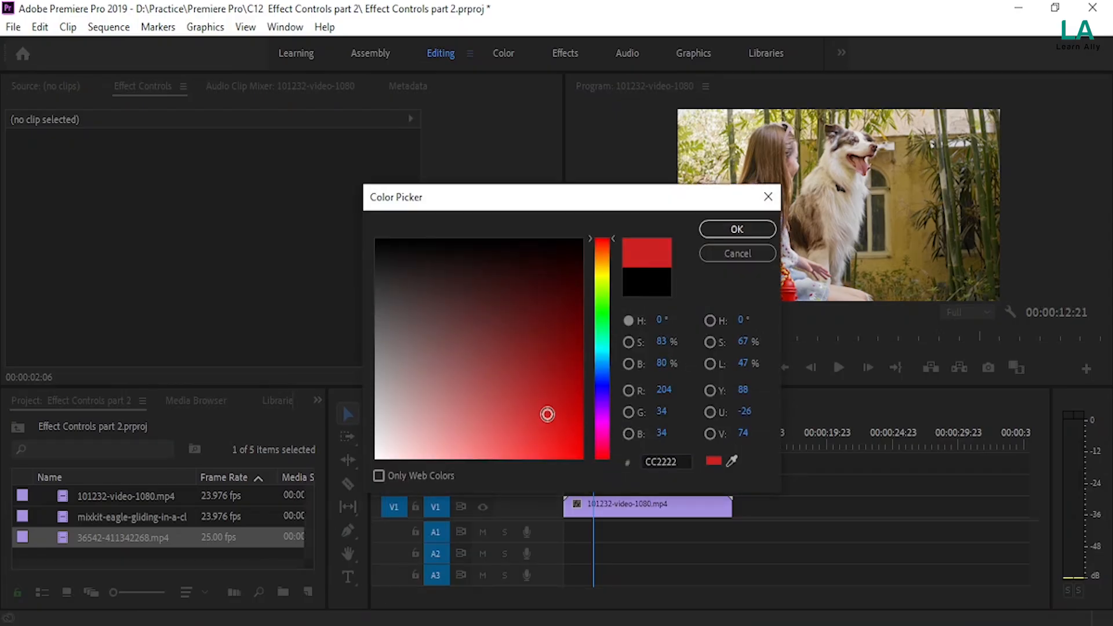
pyautogui.click(735, 229)
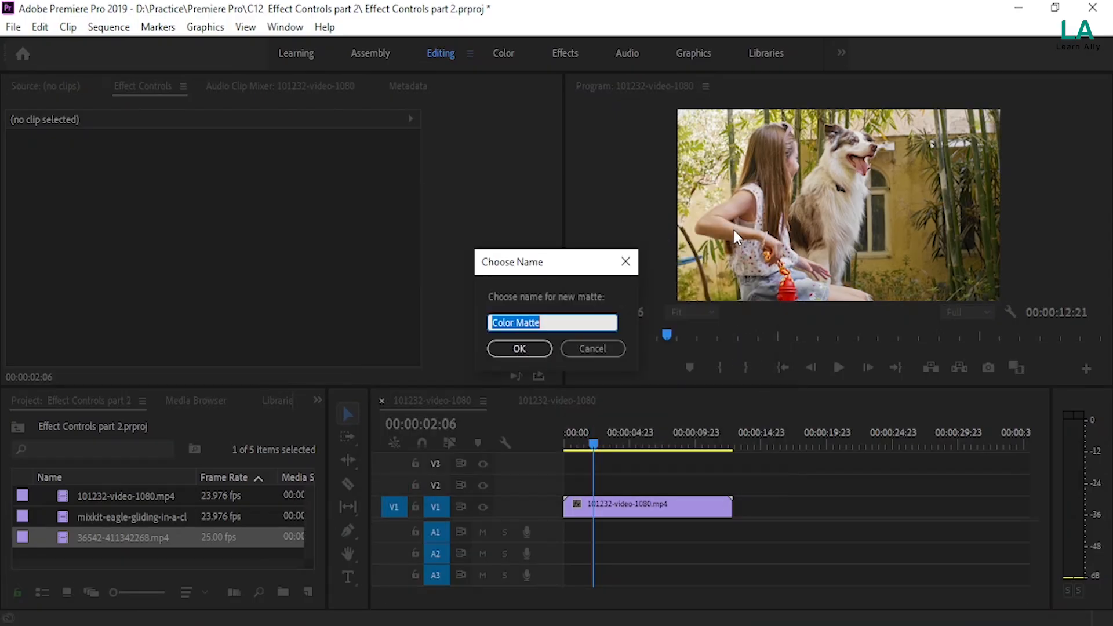
pyautogui.click(530, 349)
# - Place the Color Matte on V2 over the full length of 101232-video-1080.mp4 and select it
pyautogui.moveTo(86, 493); pyautogui.dragTo(732, 482)
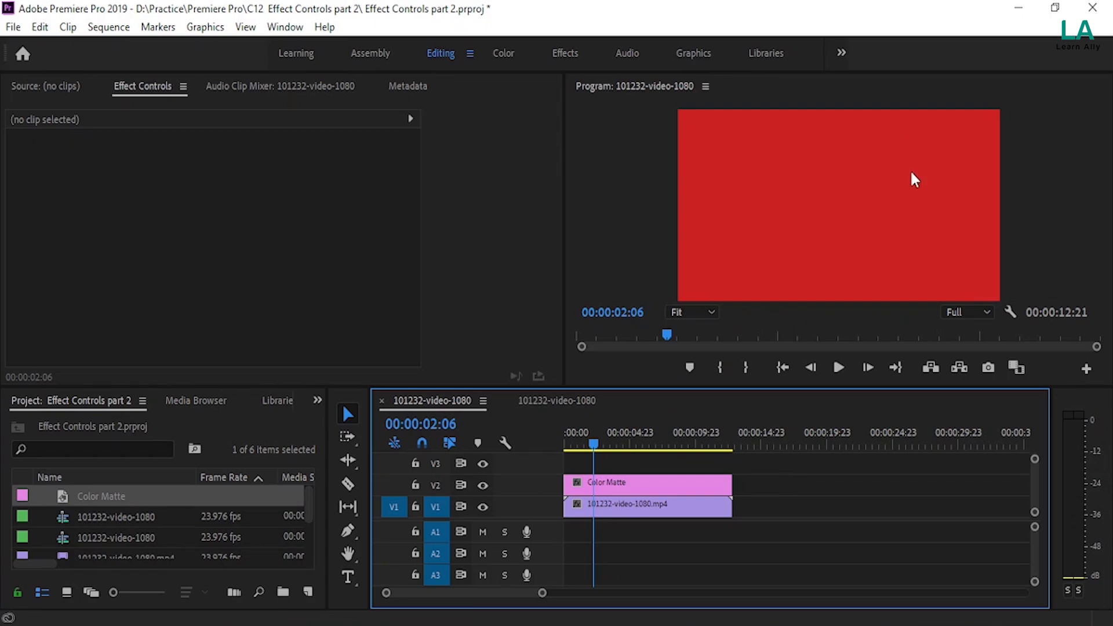
pyautogui.click(590, 485)
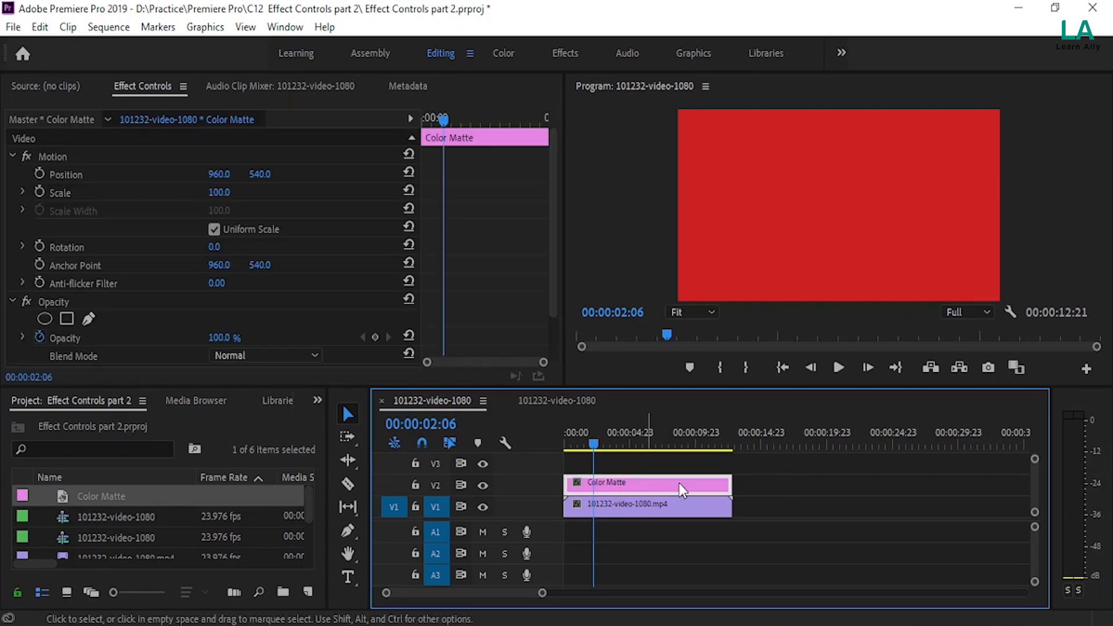
# - Set the Color Matte's blend mode to Lighten, and look through the other available blend modes
pyautogui.scroll(-2, 299, 319)
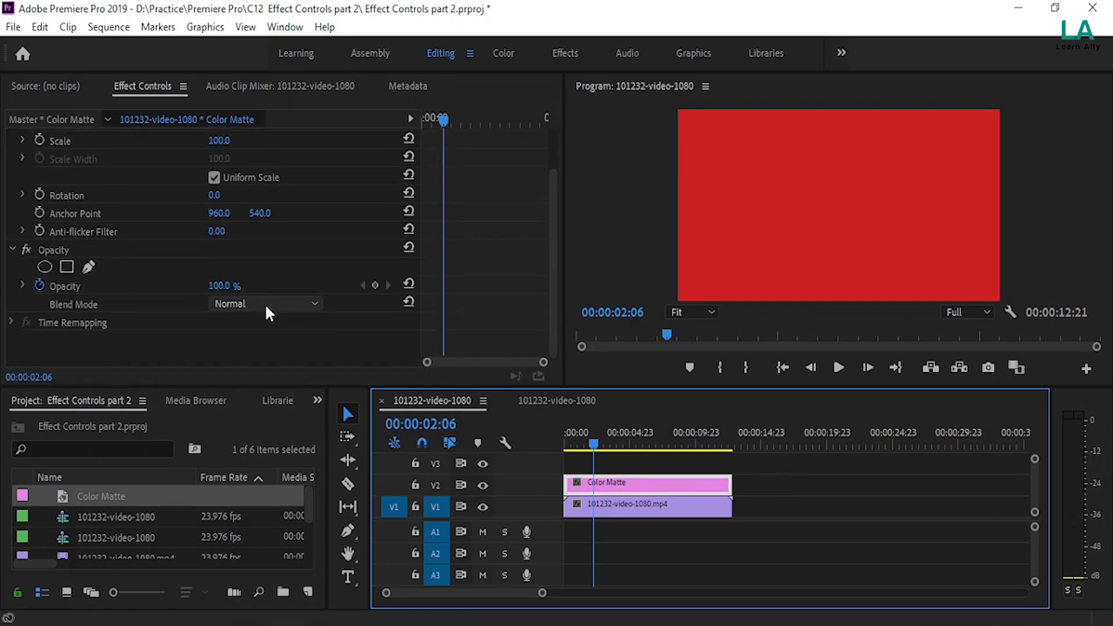
pyautogui.click(265, 304)
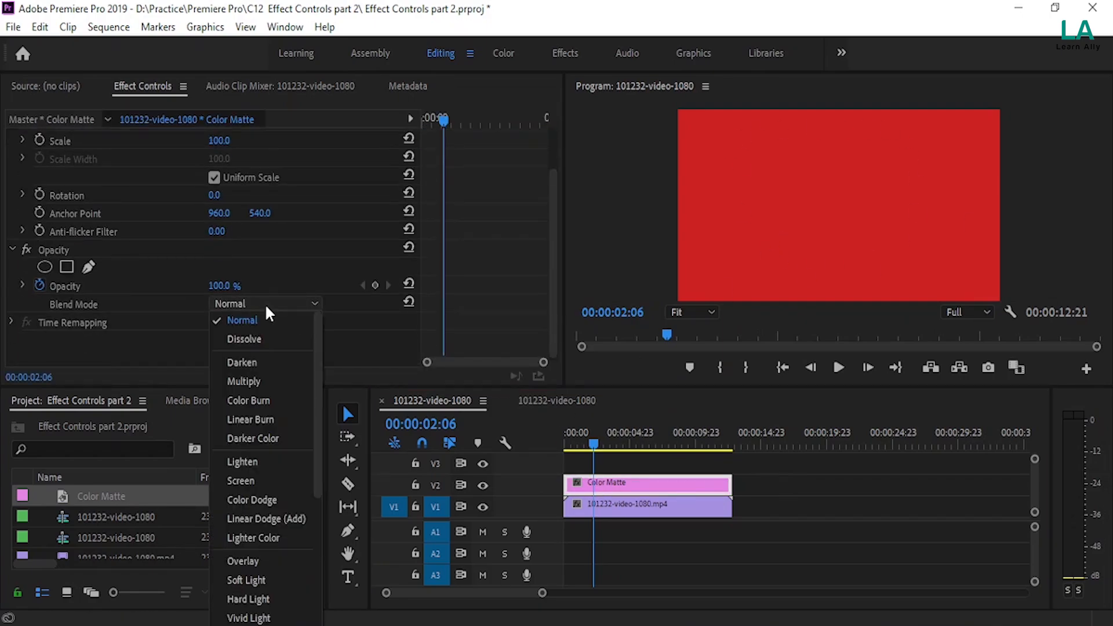
pyautogui.click(276, 464)
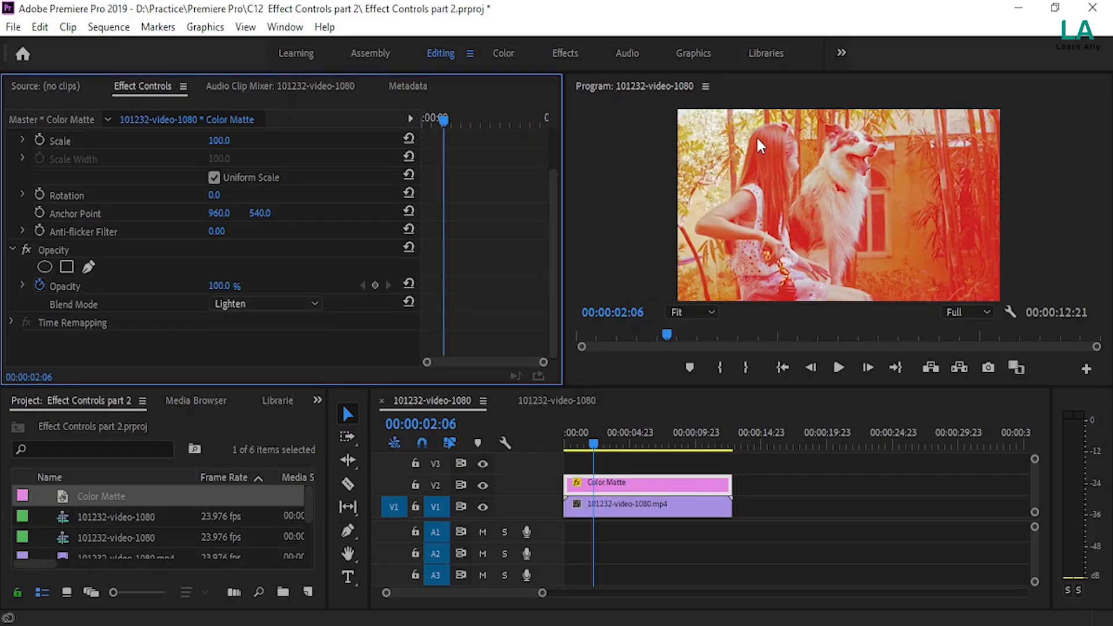
pyautogui.click(265, 304)
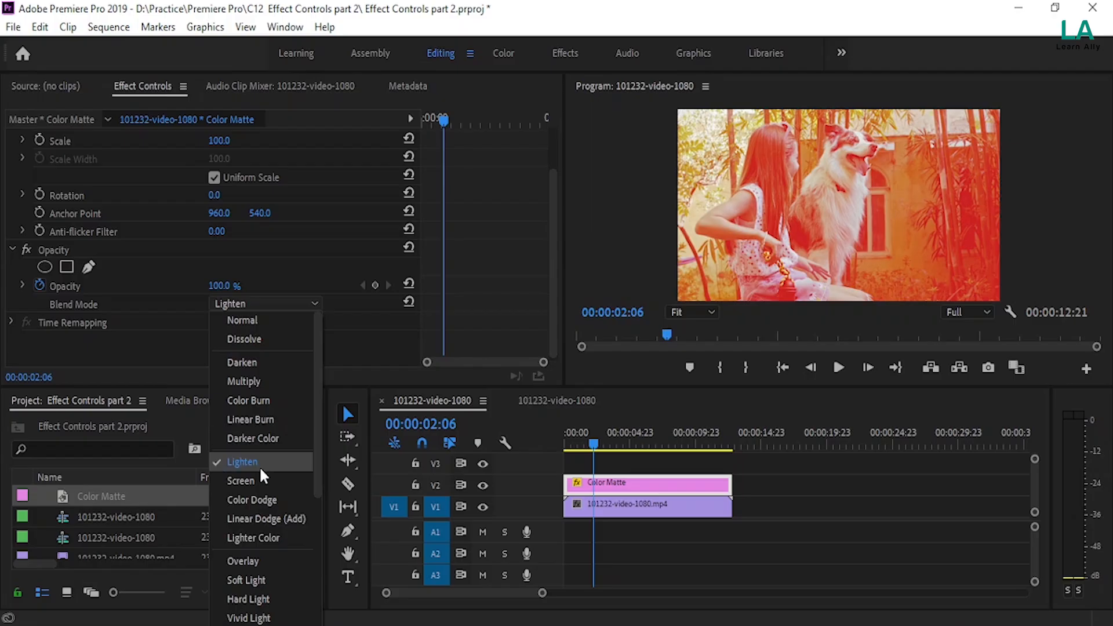
pyautogui.scroll(-3, 261, 467)
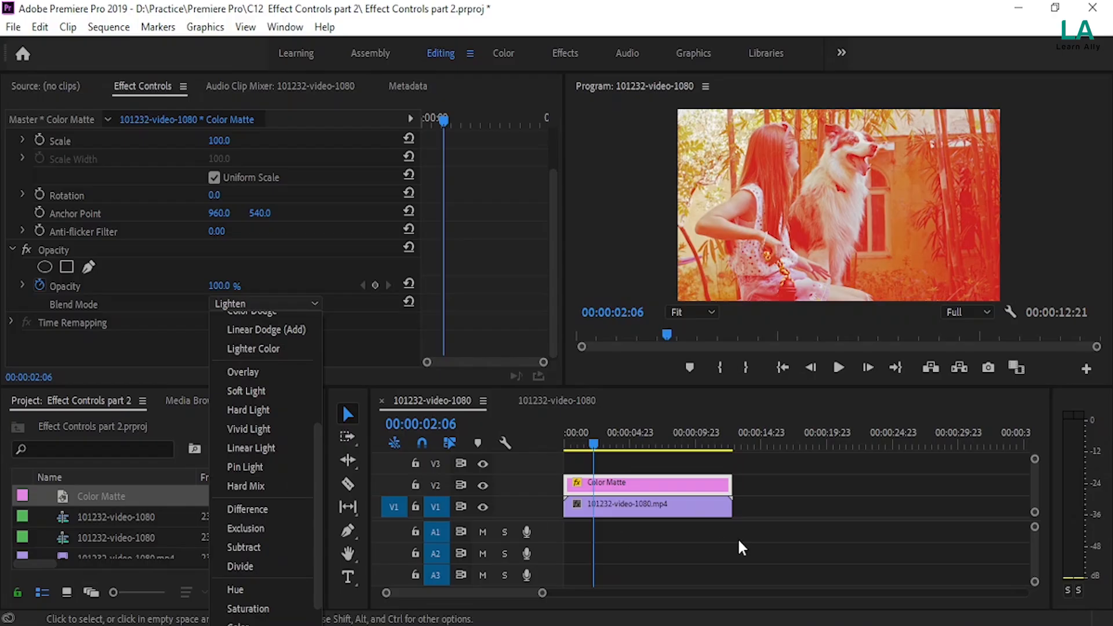
# - Change the Color Matte's color to yellow CCC622
pyautogui.doubleClick(663, 482)
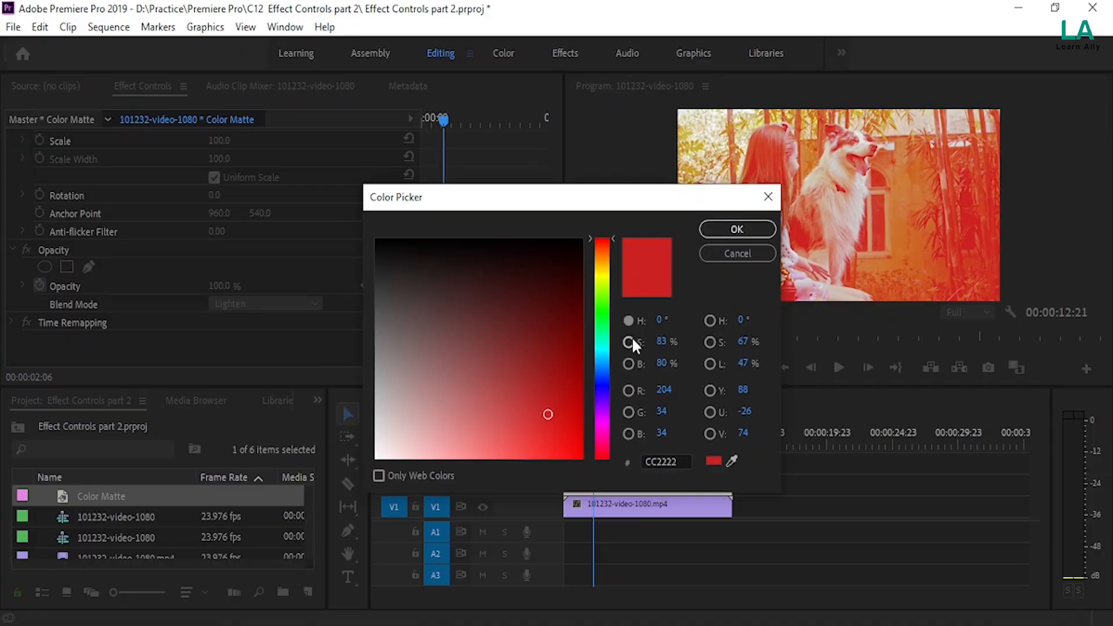
pyautogui.click(606, 274)
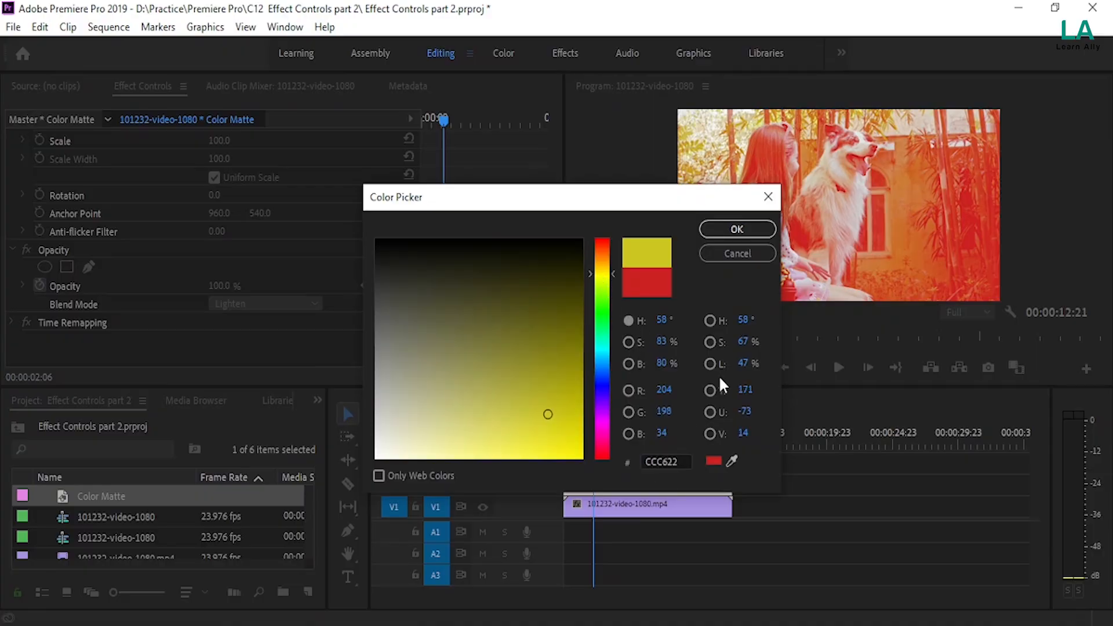
pyautogui.click(736, 230)
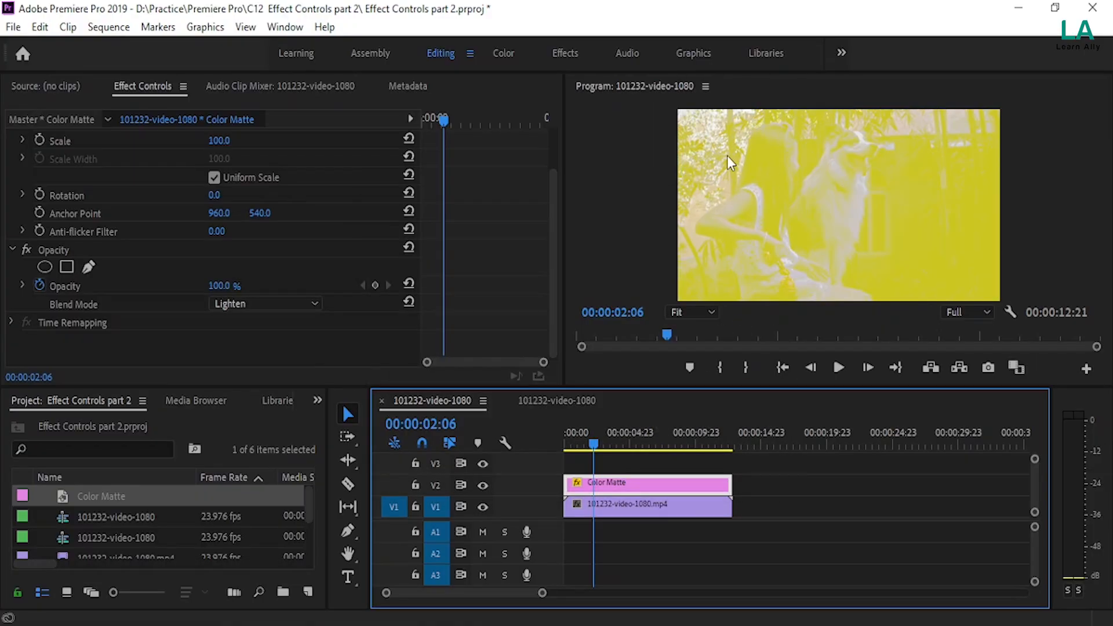
# - Change the Color Matte's color to purple 9E33A2
pyautogui.doubleClick(648, 484)
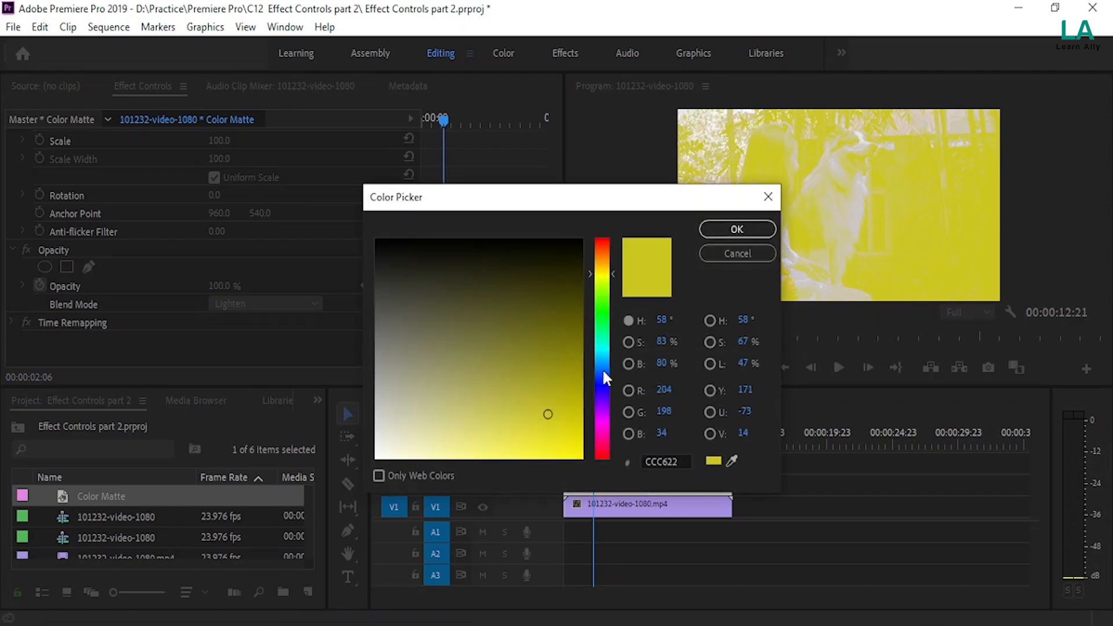
pyautogui.click(603, 422)
pyautogui.moveTo(539, 400)
pyautogui.mouseDown()
pyautogui.moveTo(512, 316)
pyautogui.moveTo(516, 378)
pyautogui.mouseUp()
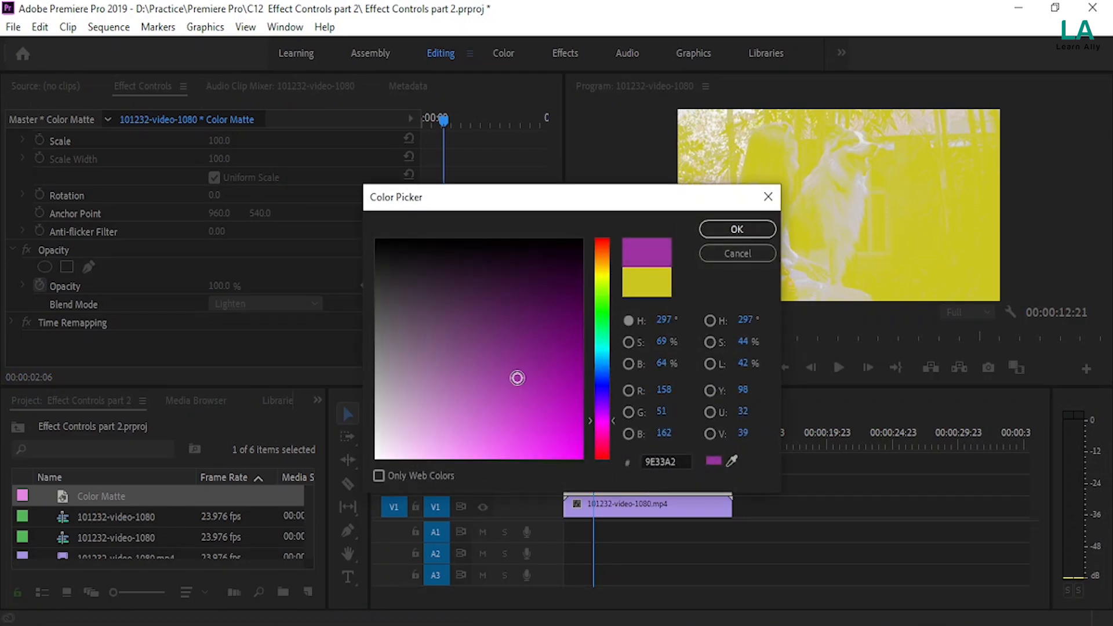
pyautogui.click(736, 230)
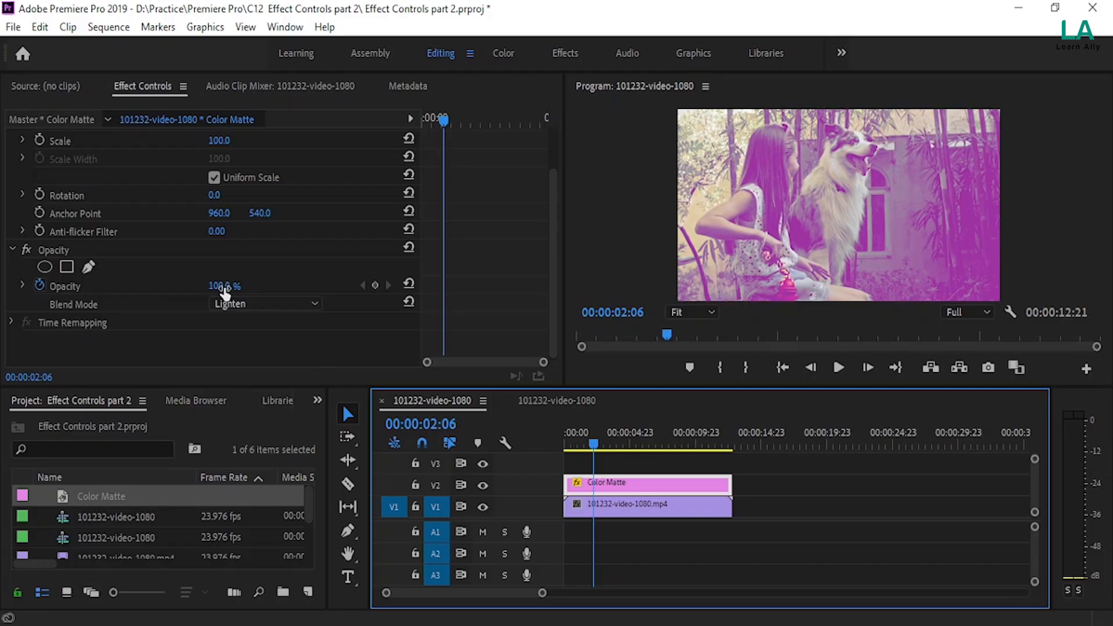
# - Set the Color Matte's opacity to a constant 40%, removing its opacity keyframes
pyautogui.moveTo(225, 290)
pyautogui.mouseDown()
pyautogui.moveTo(197, 290)
pyautogui.moveTo(232, 286)
pyautogui.mouseUp()
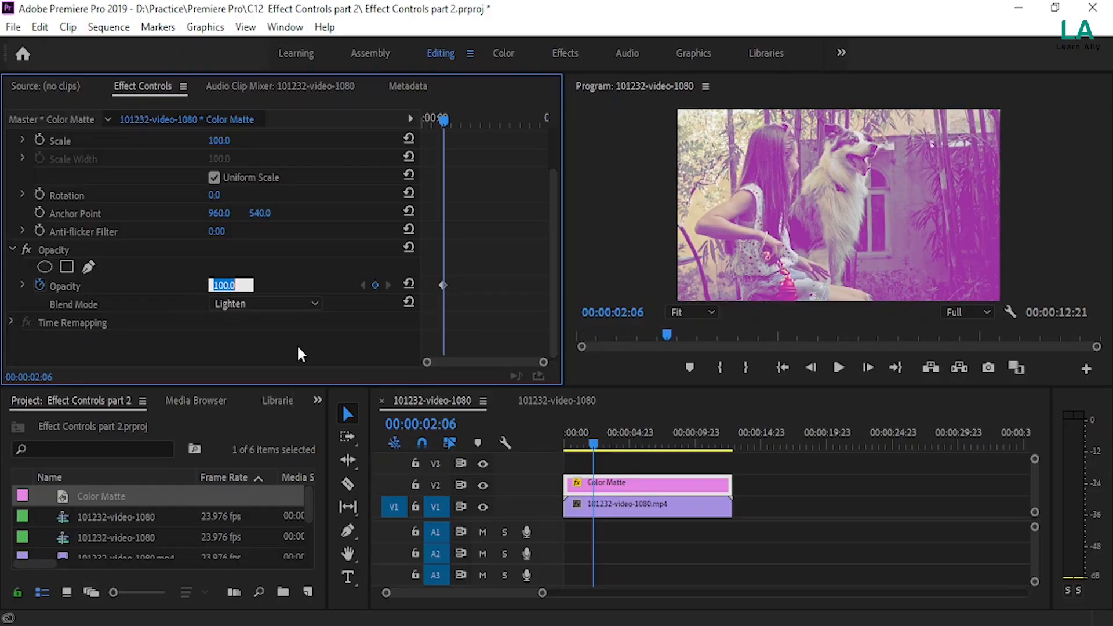
pyautogui.write('40')
pyautogui.press('Return')
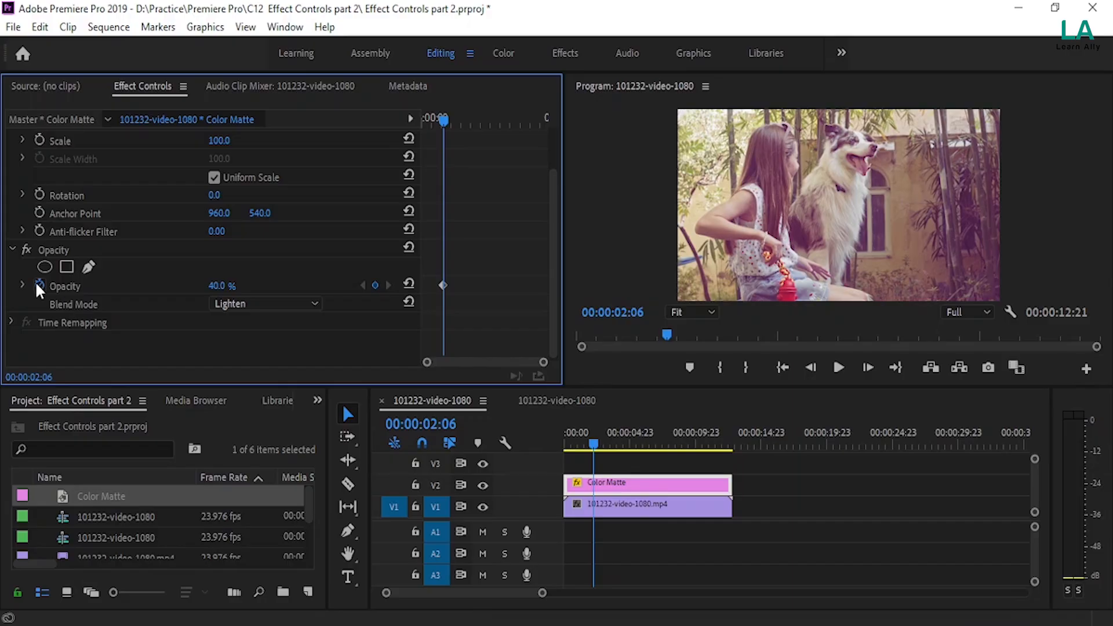
pyautogui.press('Home')
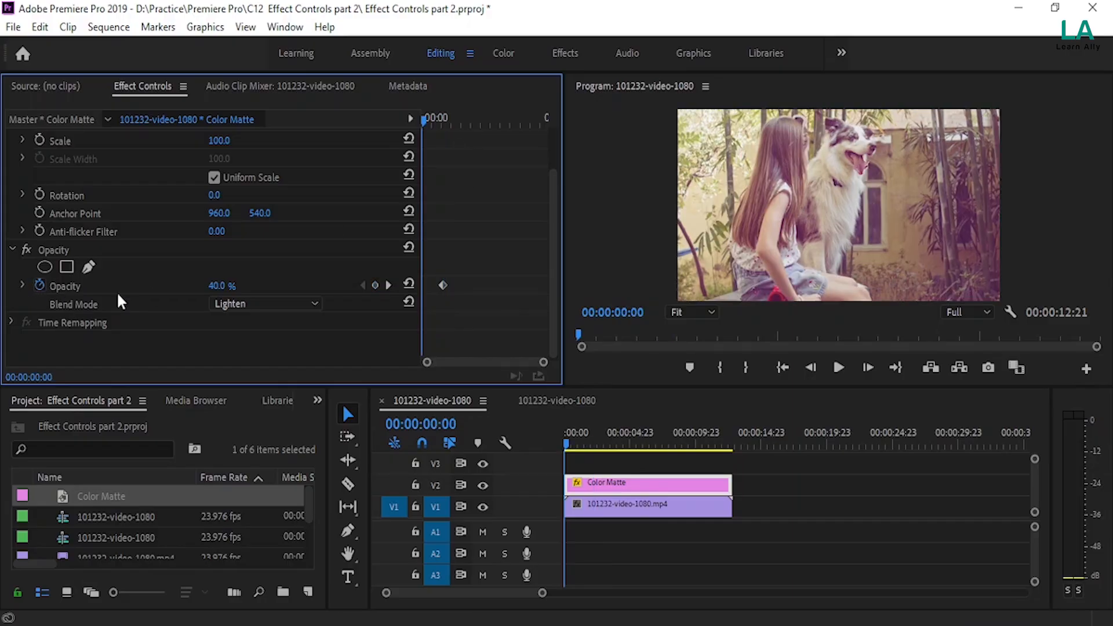
pyautogui.click(39, 284)
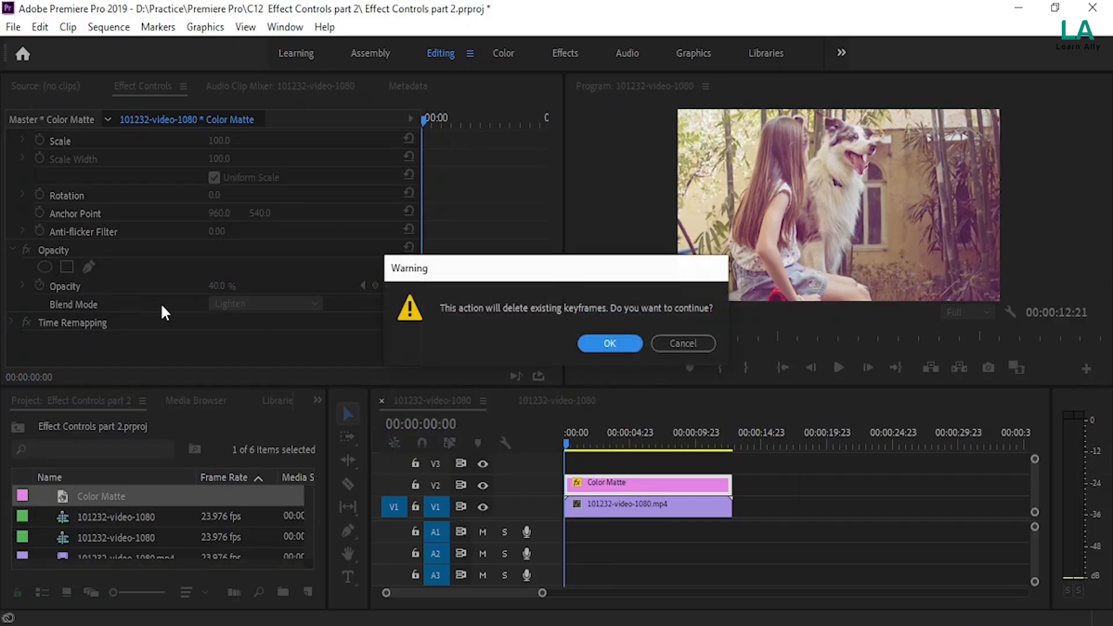
pyautogui.click(607, 343)
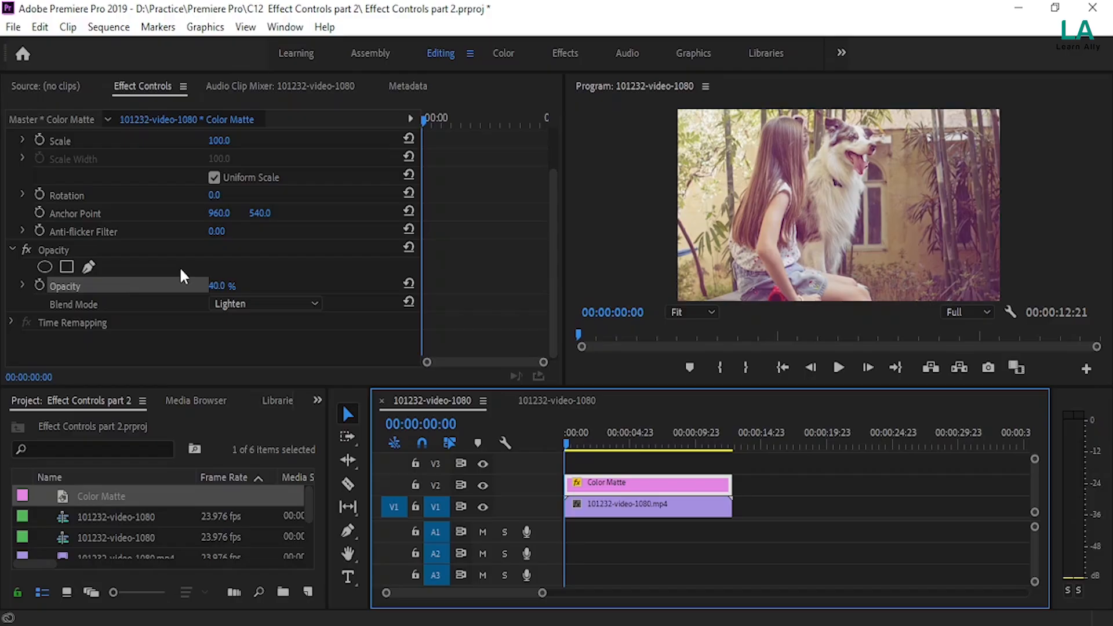
# - Switch to the eagle clip's sequence and preview it, bringing the playhead back to 00:00:01:11
pyautogui.click(542, 401)
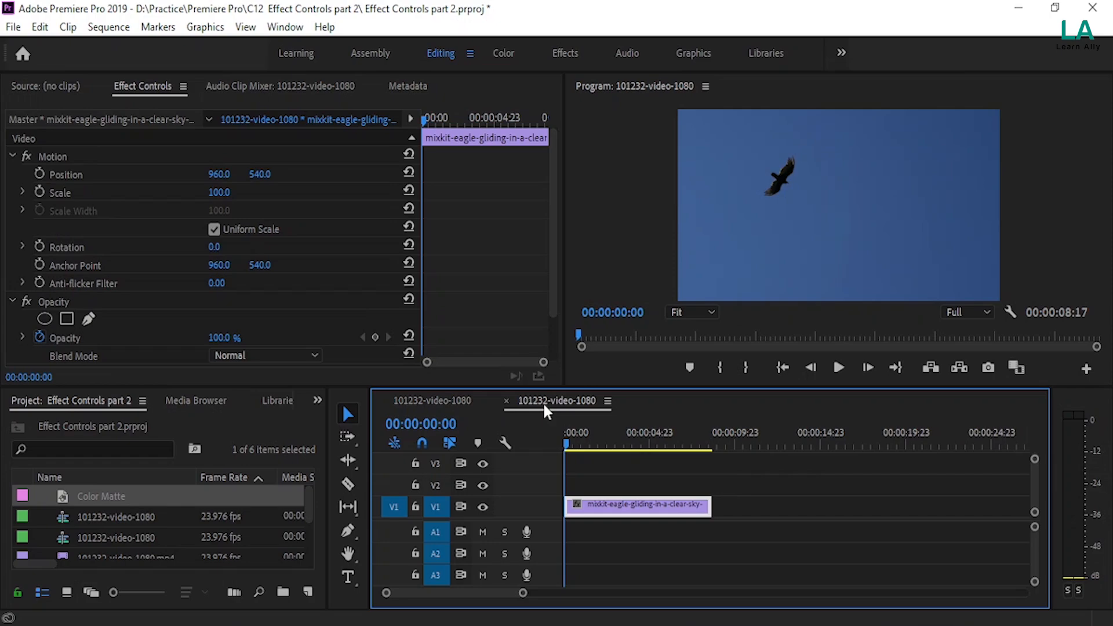
pyautogui.click(837, 363)
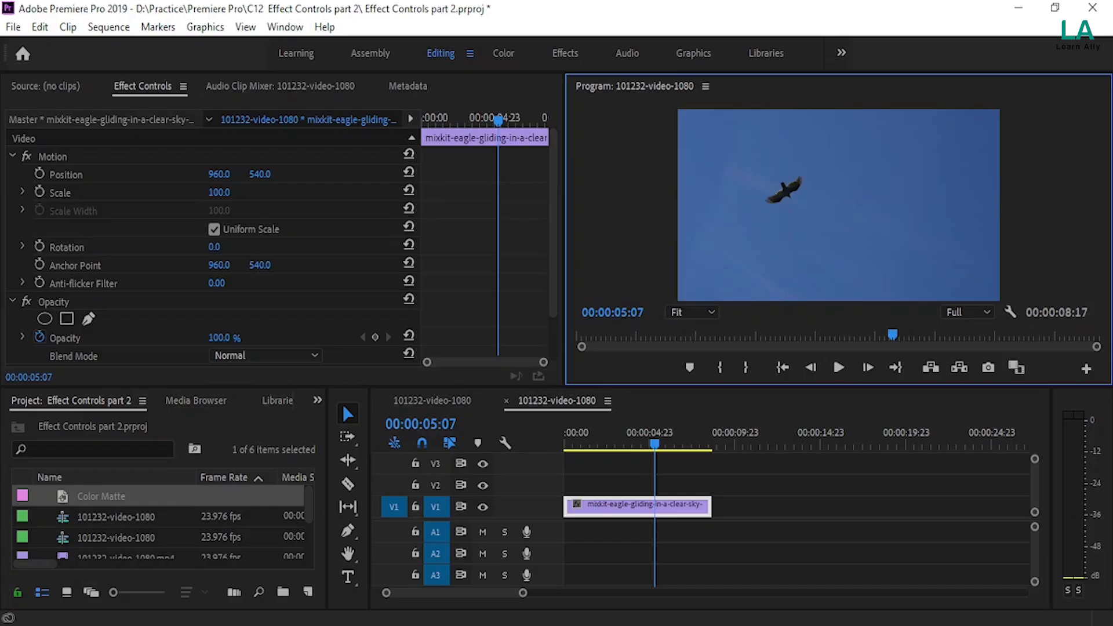
pyautogui.moveTo(656, 438); pyautogui.dragTo(589, 445)
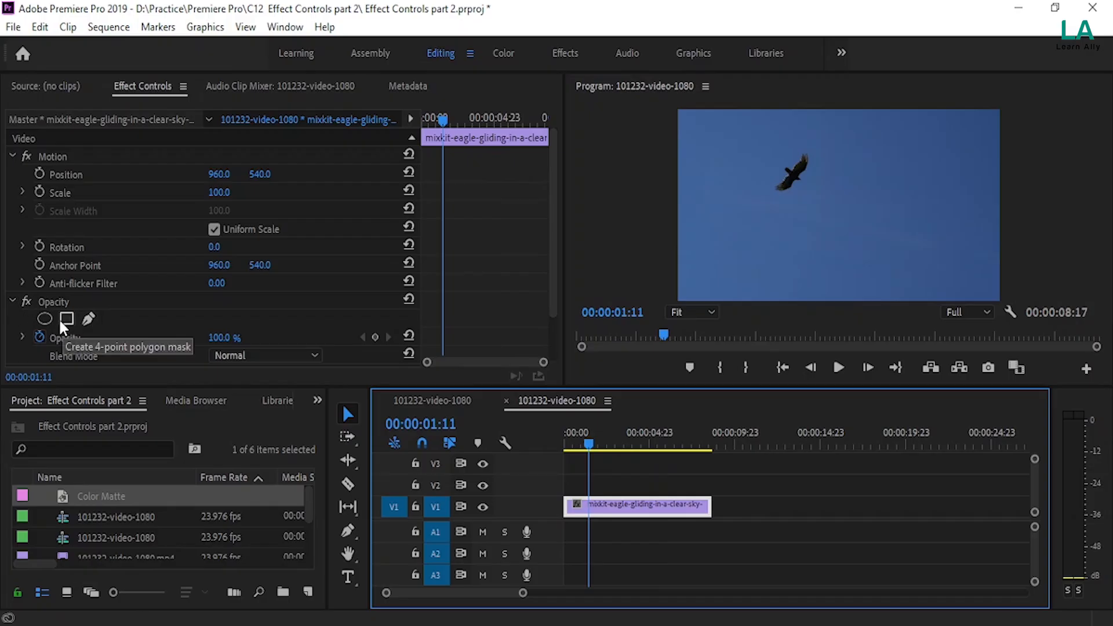
# - Draw a closed five-point freeform opacity mask around the eagle and bring its mask settings into view
pyautogui.click(89, 318)
pyautogui.click(742, 153)
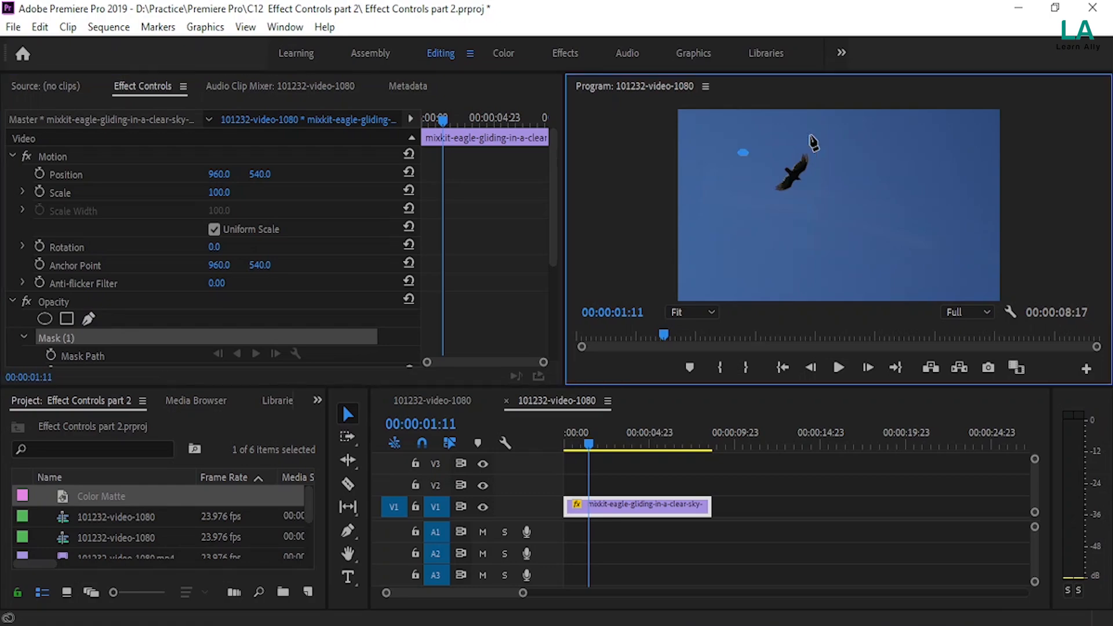
pyautogui.click(811, 135)
pyautogui.click(839, 168)
pyautogui.click(798, 216)
pyautogui.click(744, 205)
pyautogui.click(743, 154)
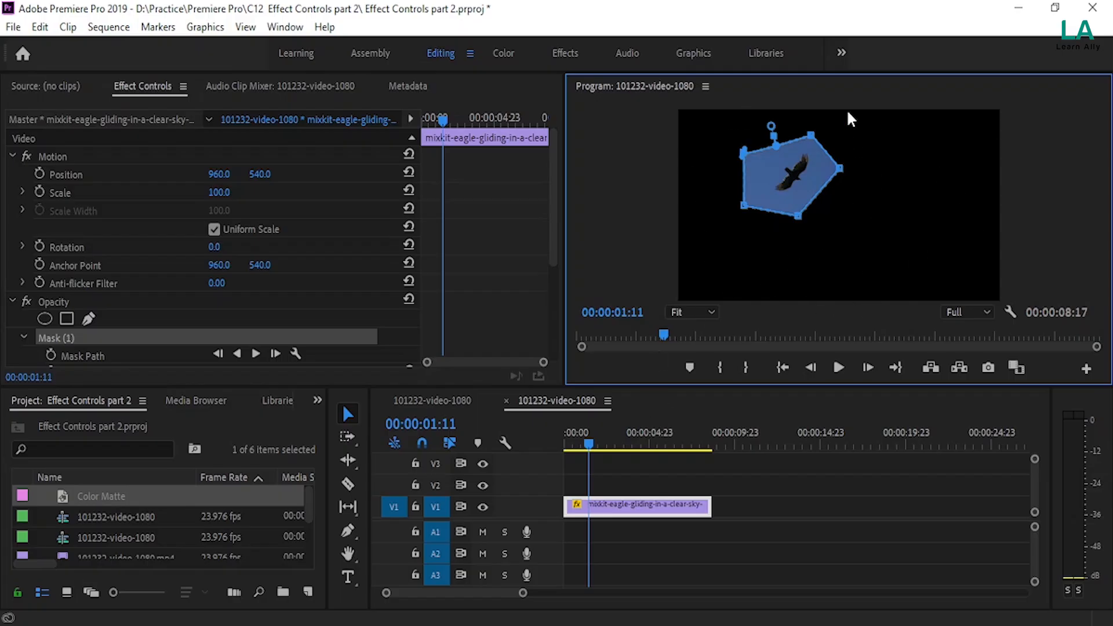
pyautogui.scroll(-3, 112, 280)
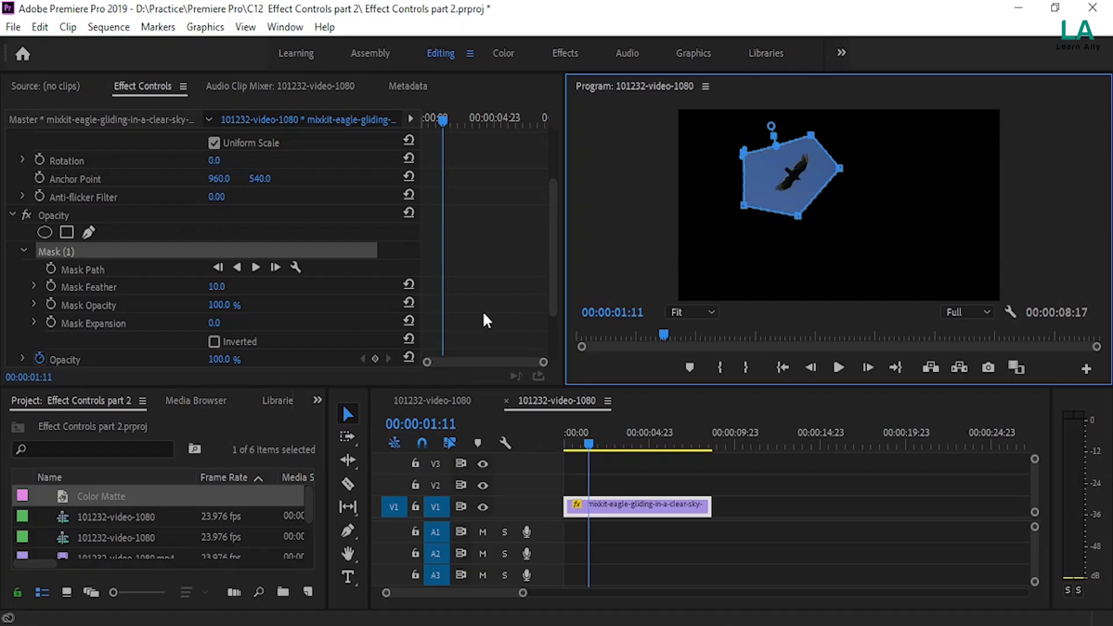
# - Put the Color Matte on V2 beneath the eagle clip on V3 and invert the clip's mask
pyautogui.moveTo(96, 493); pyautogui.dragTo(563, 490)
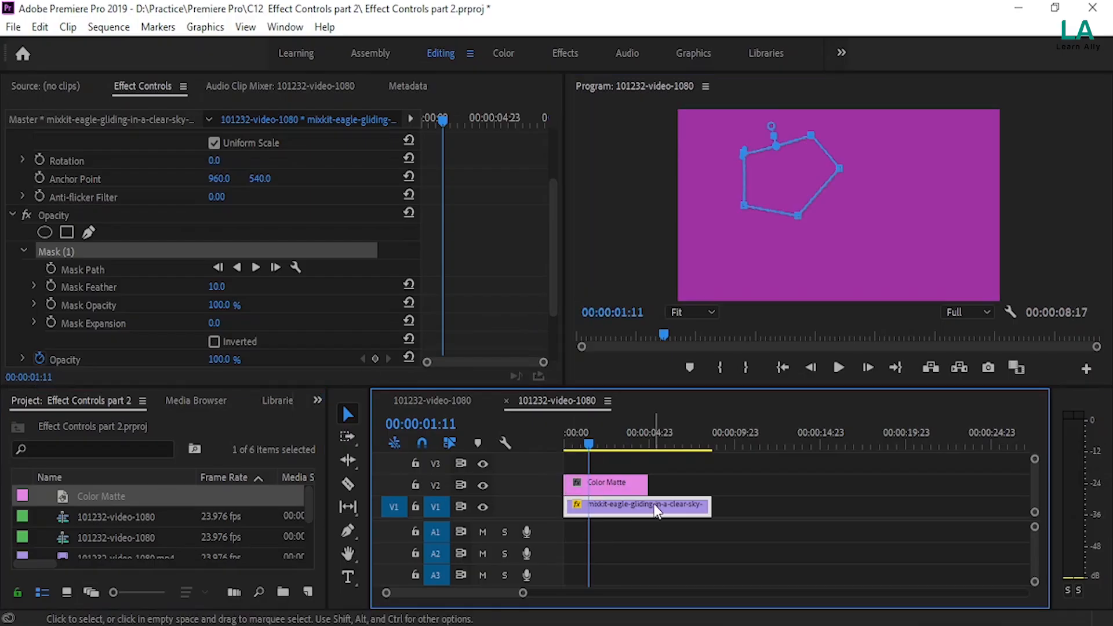
pyautogui.moveTo(637, 509); pyautogui.dragTo(643, 477)
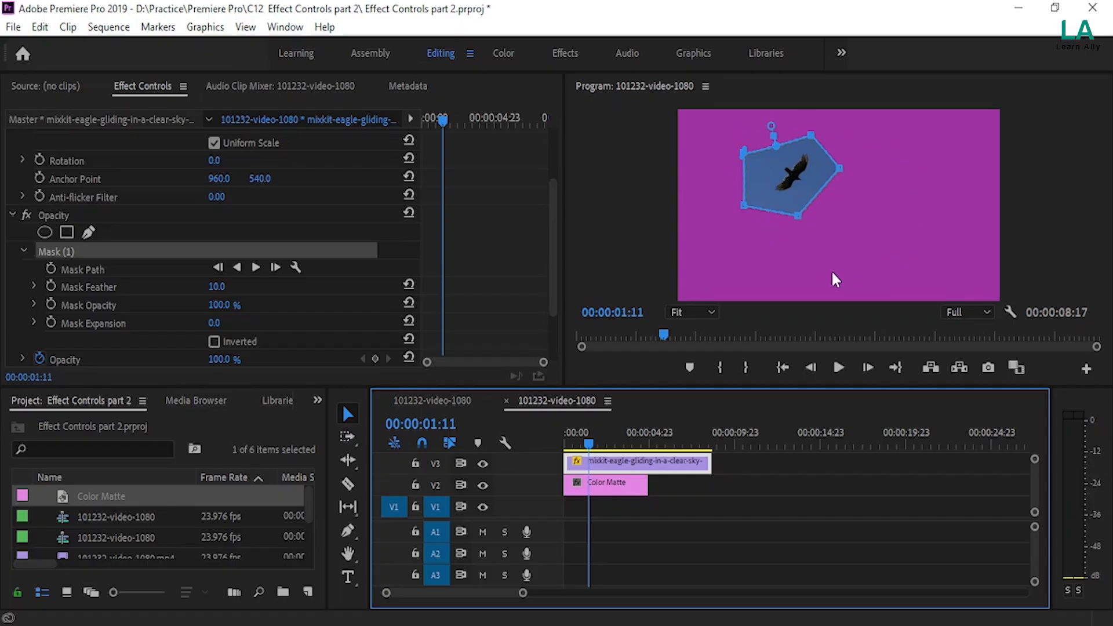
pyautogui.click(214, 342)
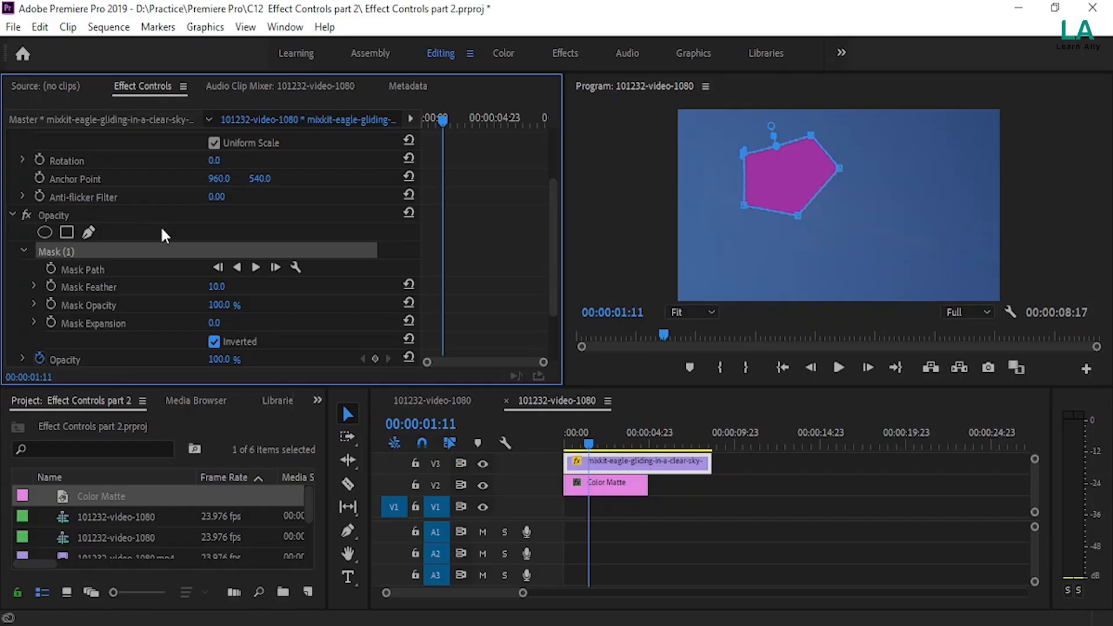
# - Delete the Color Matte from V2 and move the eagle clip back to V1
pyautogui.click(618, 484)
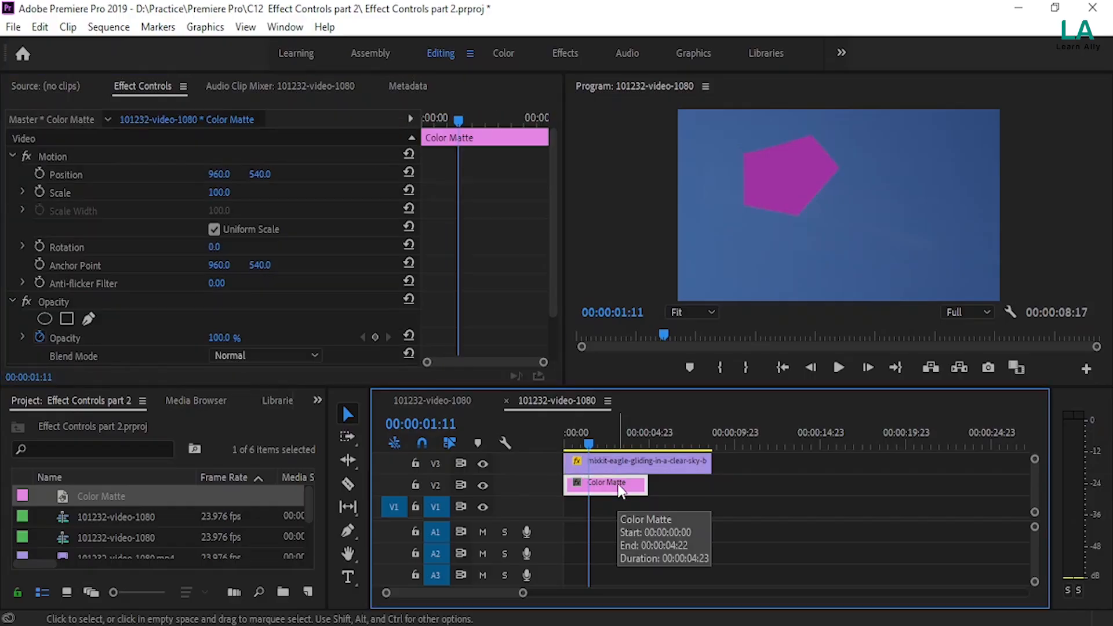
pyautogui.press('Delete')
pyautogui.click(619, 467)
pyautogui.moveTo(620, 506); pyautogui.dragTo(621, 511)
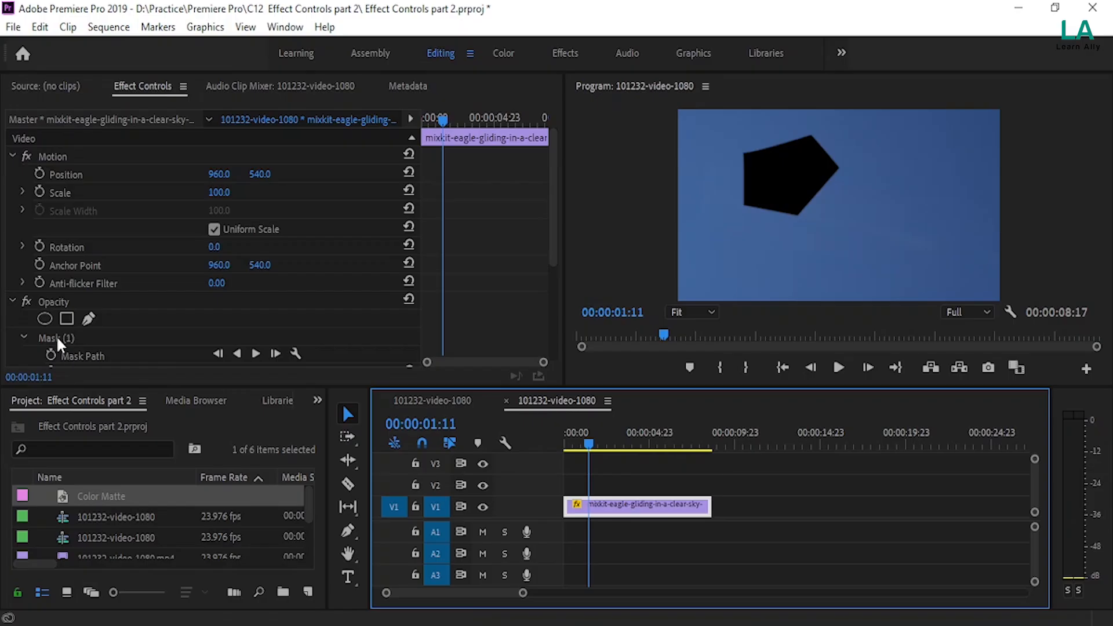
# - Delete the five-point opacity mask from the eagle clip
pyautogui.click(56, 339)
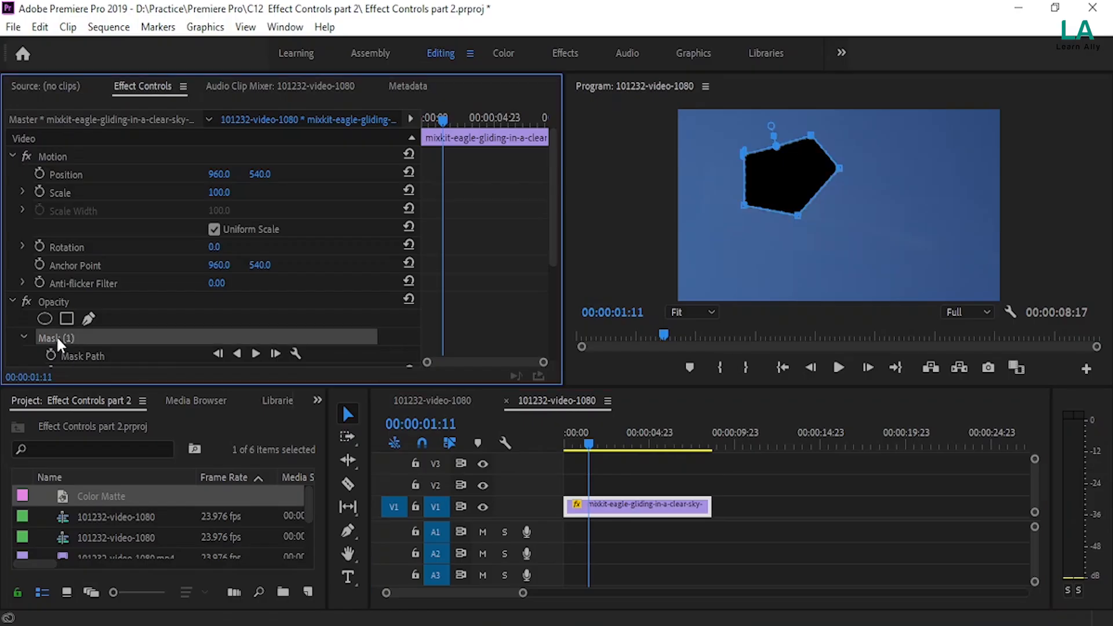
pyautogui.press('Delete')
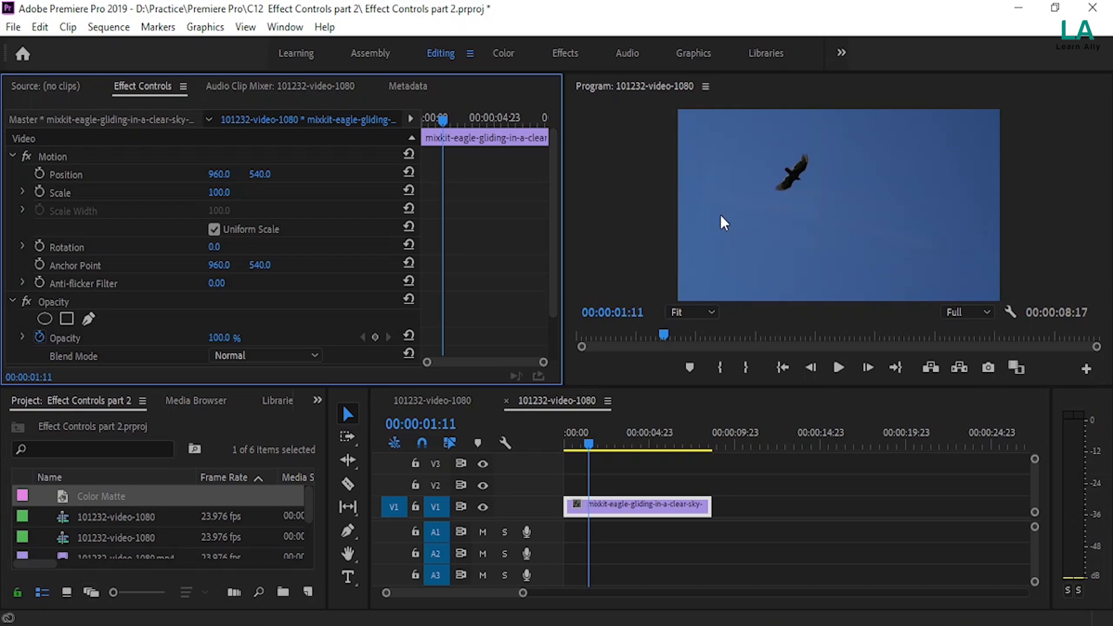
# - Return the playhead to 00:00:00:00, duplicate the eagle clip onto V2 directly above the original and select the copy
pyautogui.moveTo(588, 450); pyautogui.dragTo(566, 445)
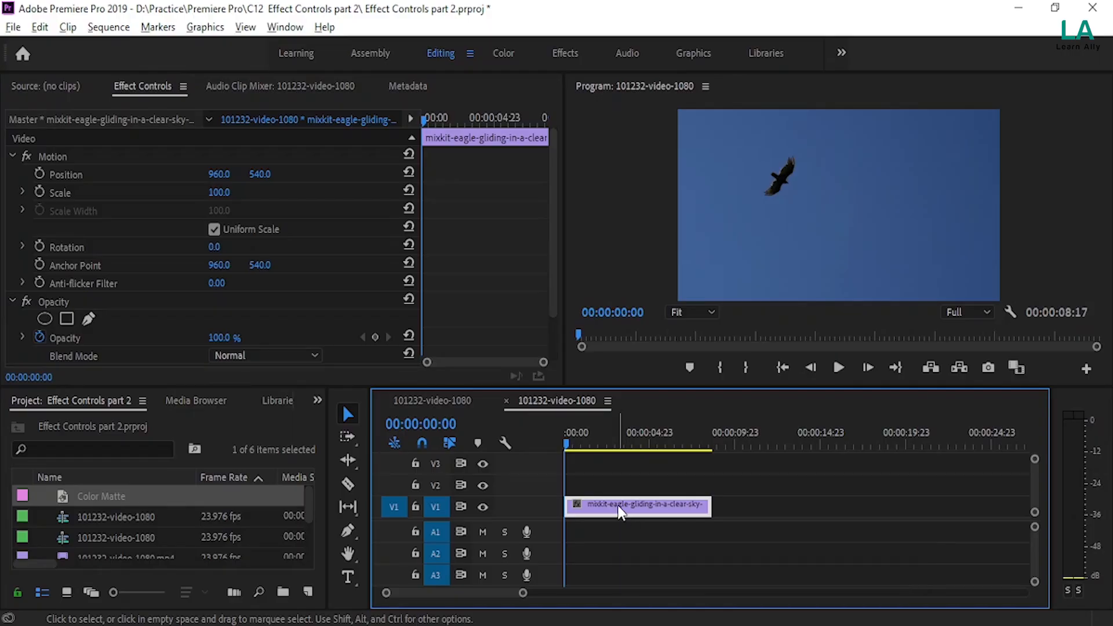
pyautogui.moveTo(620, 512); pyautogui.dragTo(620, 494)
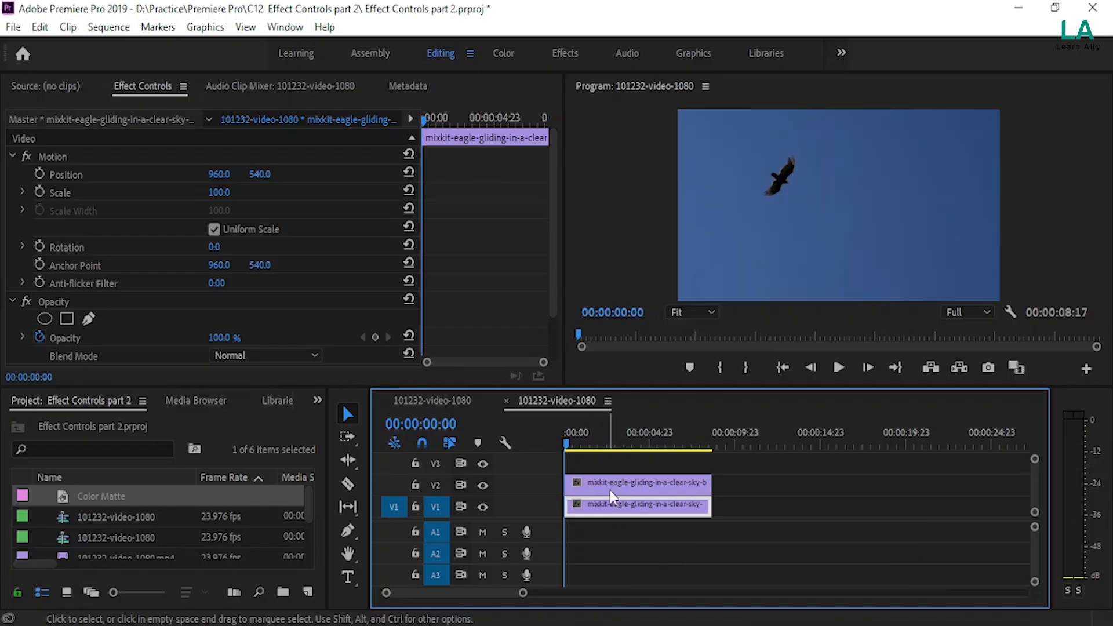
pyautogui.click(613, 483)
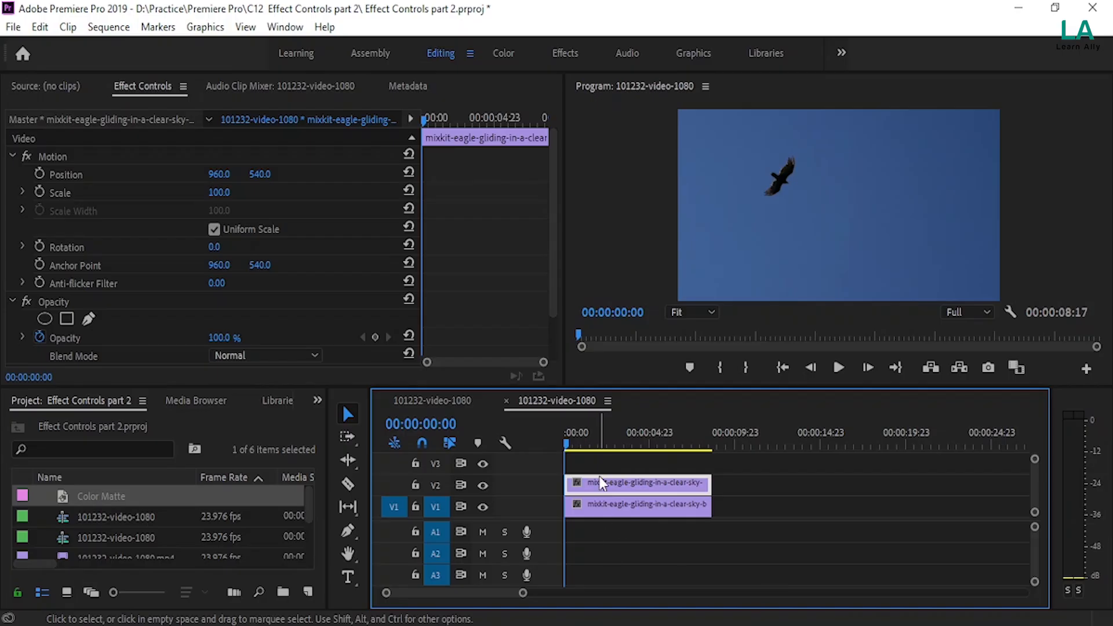
# - Add an elliptical opacity mask over the empty sky beside the eagle, and shift the V2 clip's horizontal position to about 449 to cover the eagle
pyautogui.click(45, 318)
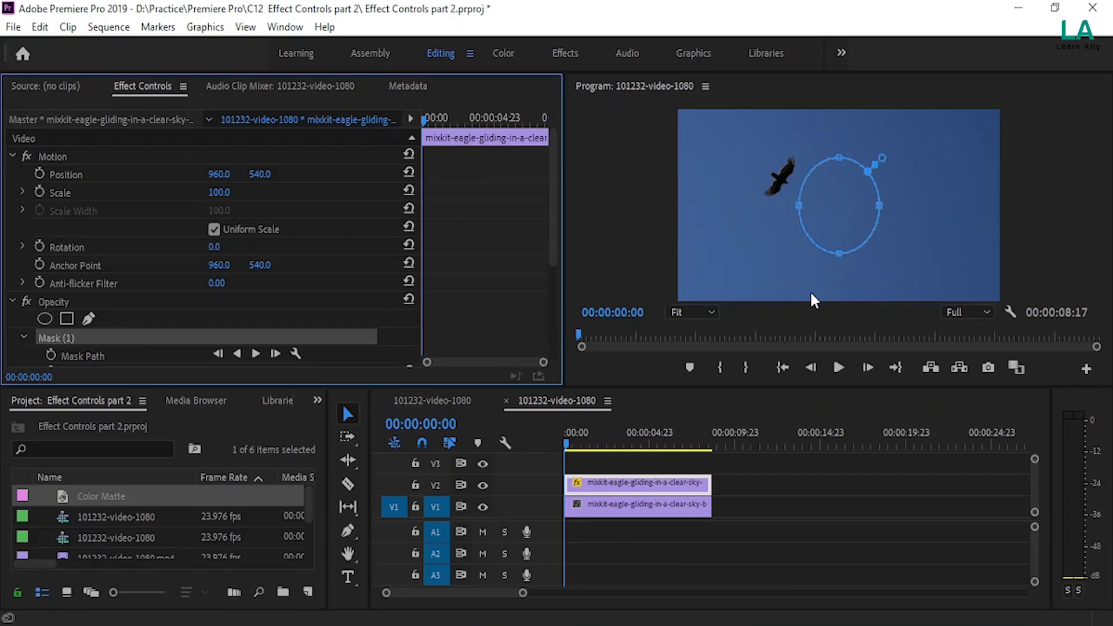
pyautogui.moveTo(838, 208); pyautogui.dragTo(866, 197)
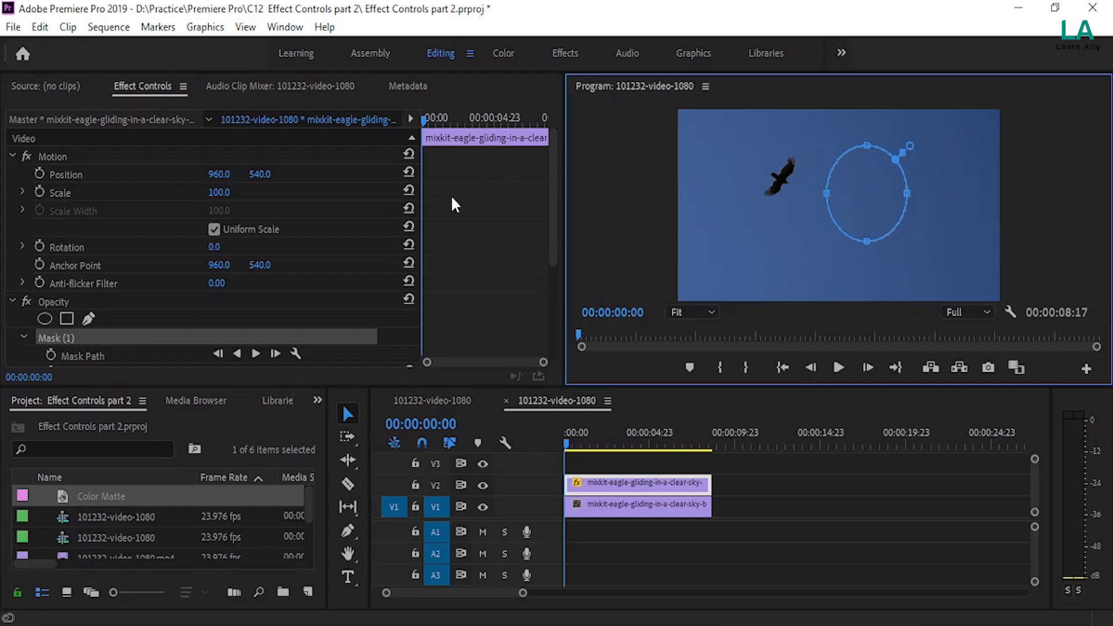
pyautogui.moveTo(219, 174); pyautogui.dragTo(2, 173)
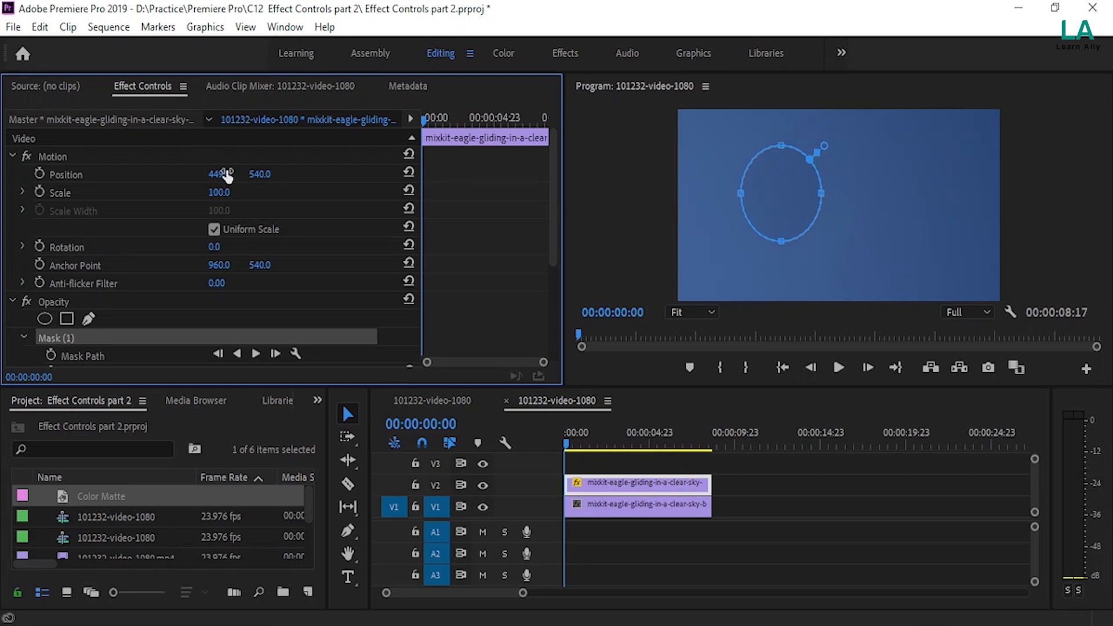
# - Set the V2 eagle clip's position to about 372, 486 and play the sequence to check the masked cover
pyautogui.moveTo(218, 175)
pyautogui.mouseDown()
pyautogui.moveTo(187, 175)
pyautogui.moveTo(224, 175)
pyautogui.mouseUp()
pyautogui.moveTo(222, 174); pyautogui.dragTo(203, 174)
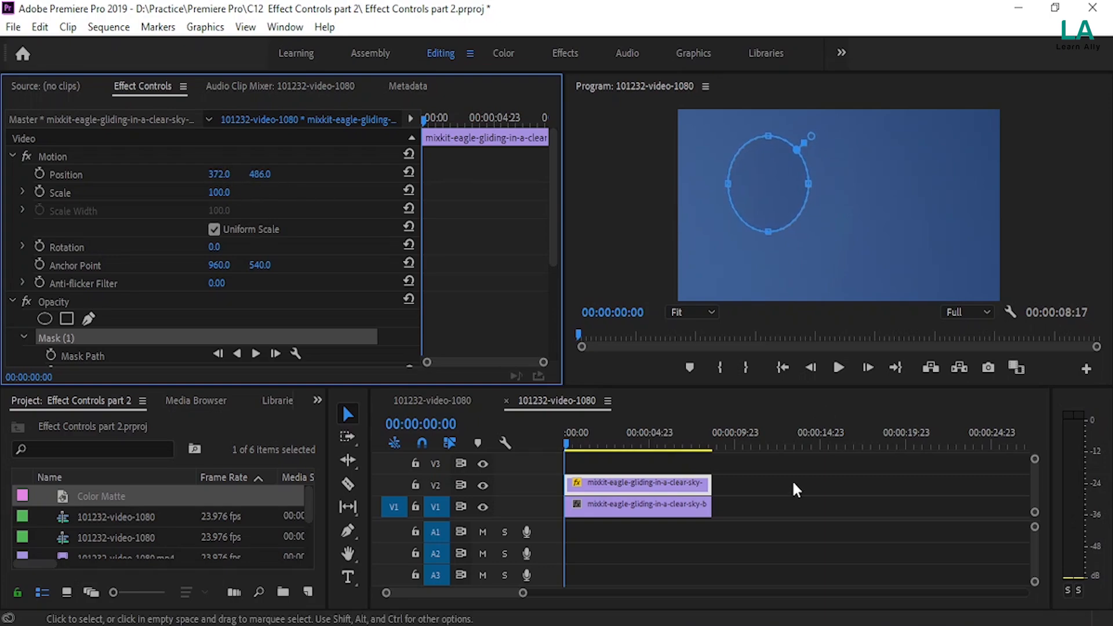
pyautogui.click(838, 368)
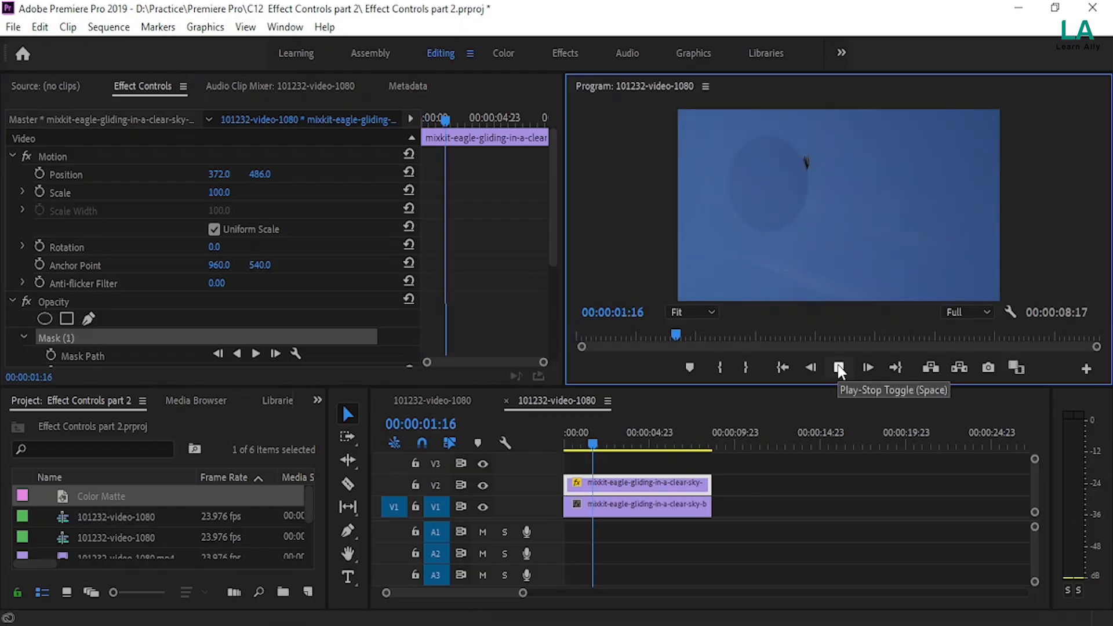
pyautogui.click(839, 366)
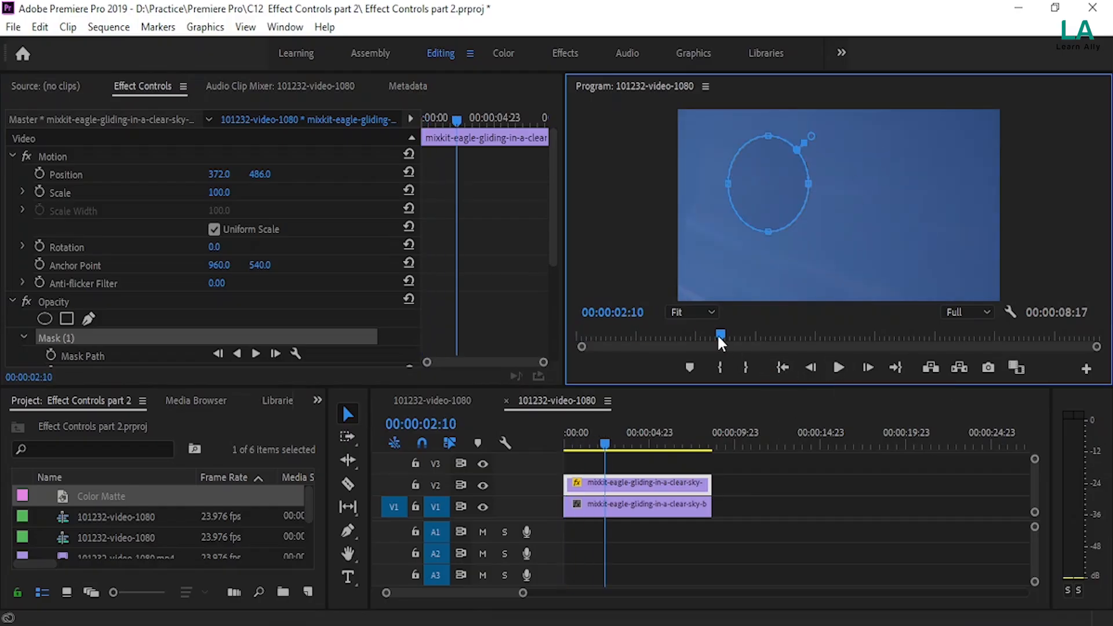
# - At 00:00:01:18, move the elliptical mask over the exposed eagle, and replay the sequence from near the start to check it
pyautogui.moveTo(720, 337); pyautogui.dragTo(679, 334)
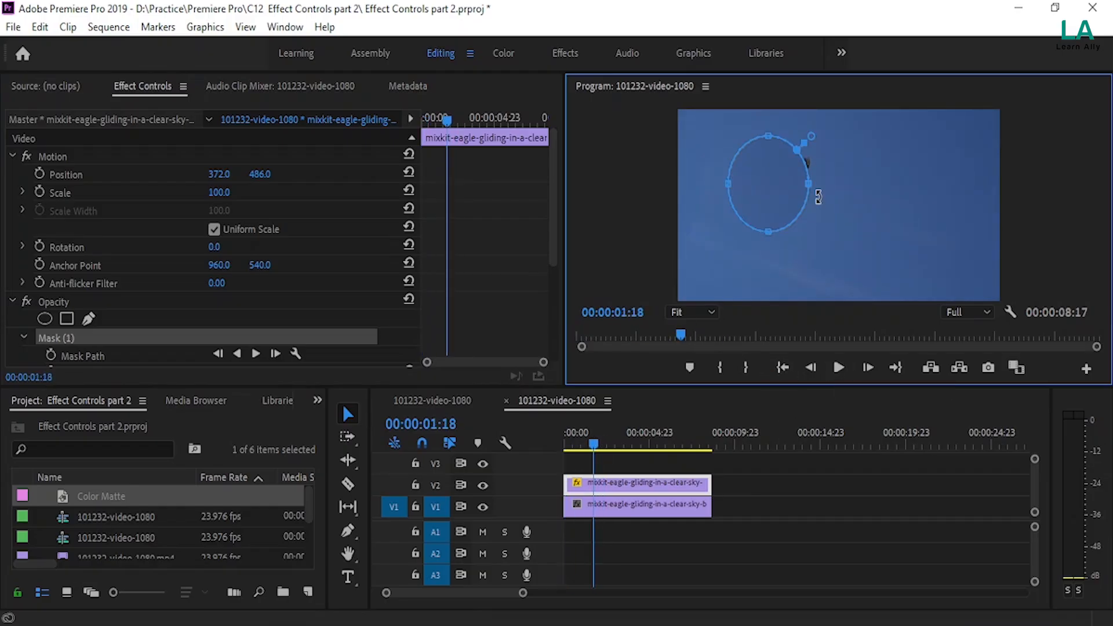
pyautogui.moveTo(760, 174); pyautogui.dragTo(774, 172)
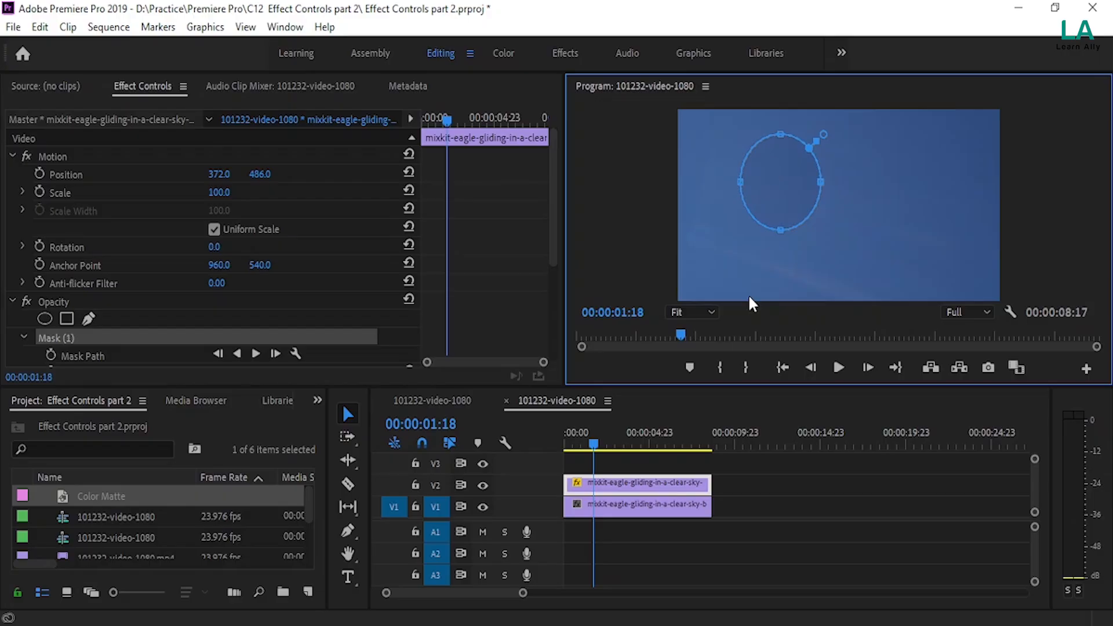
pyautogui.click(577, 444)
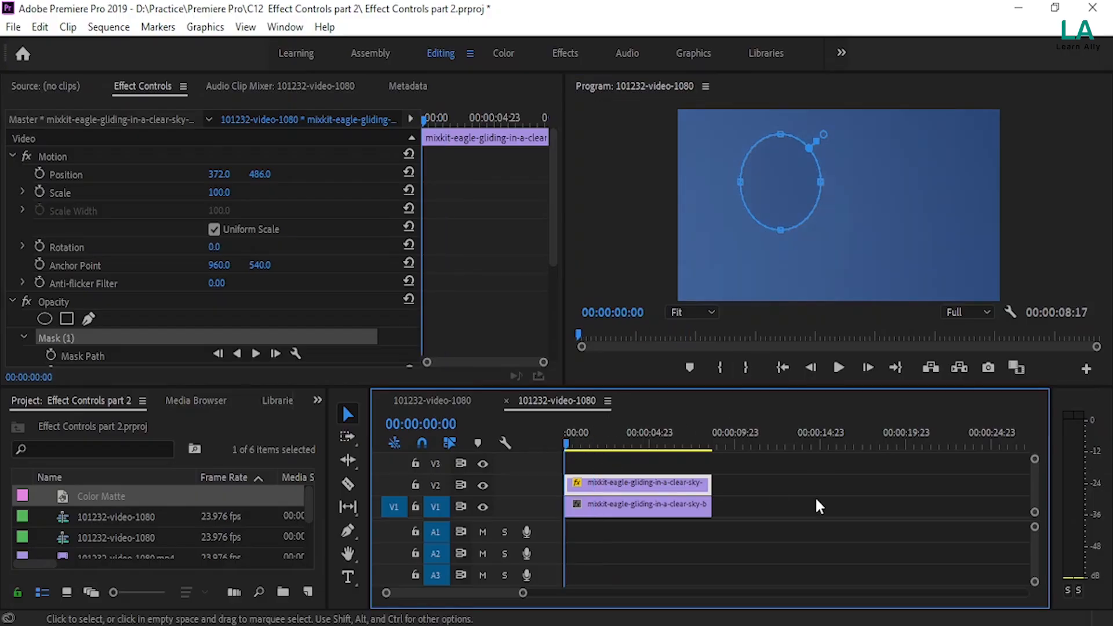
pyautogui.press('space')
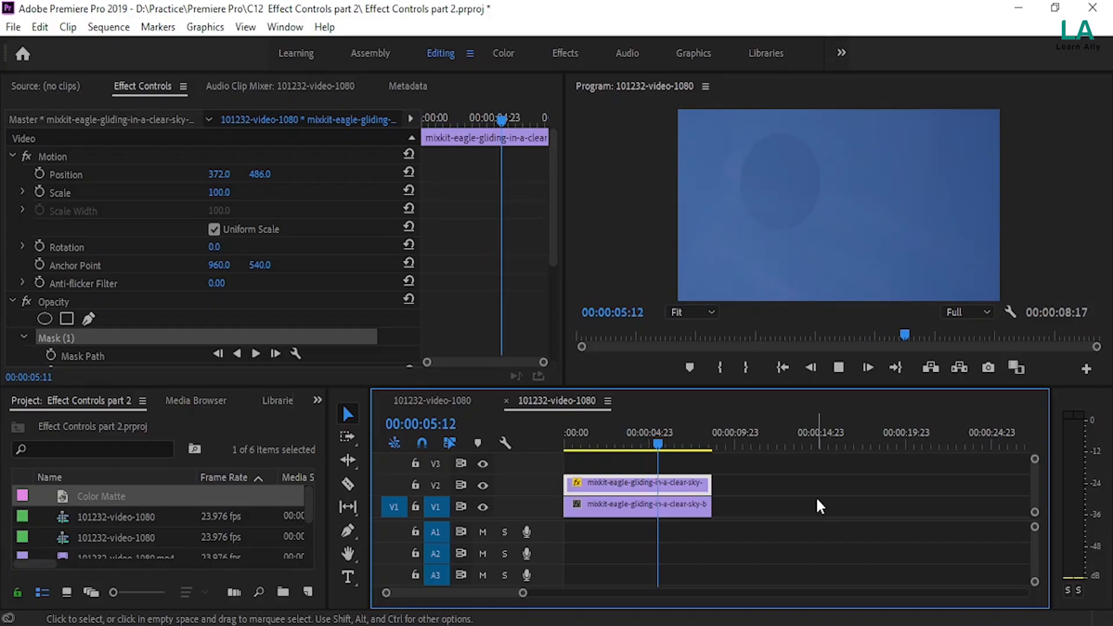
pyautogui.press('space')
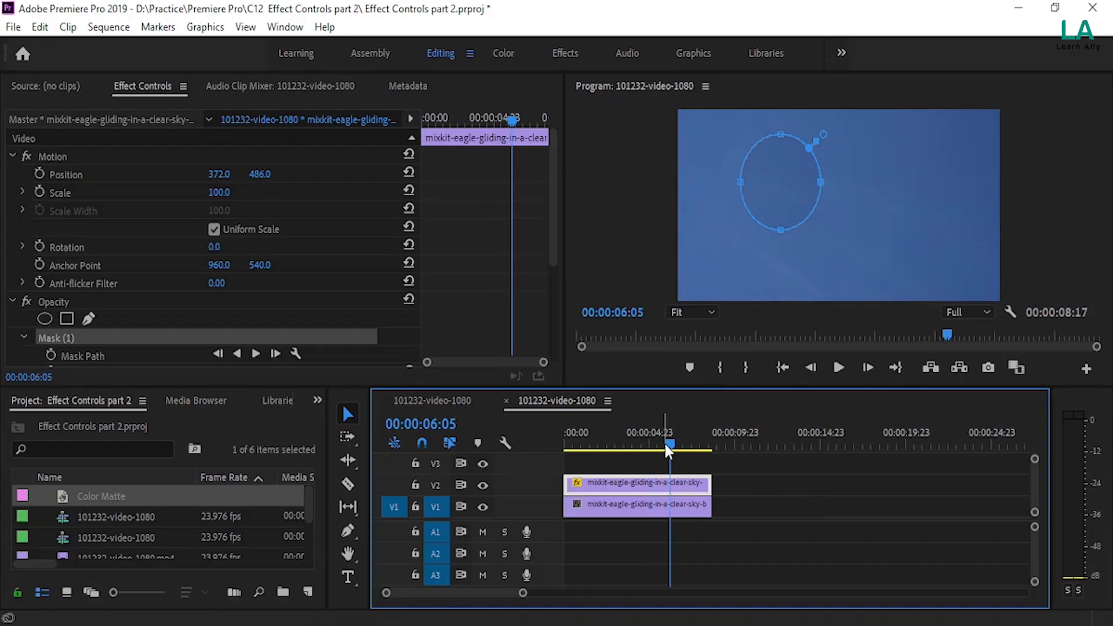
pyautogui.moveTo(669, 444); pyautogui.dragTo(580, 442)
pyautogui.press('space')
pyautogui.click(723, 139)
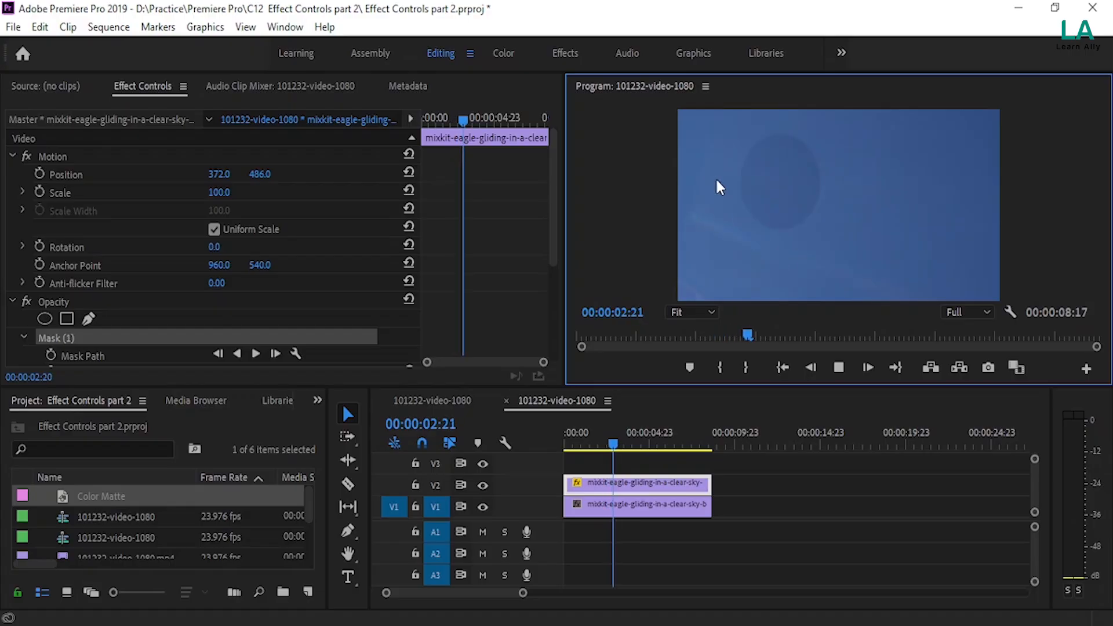
pyautogui.click(838, 367)
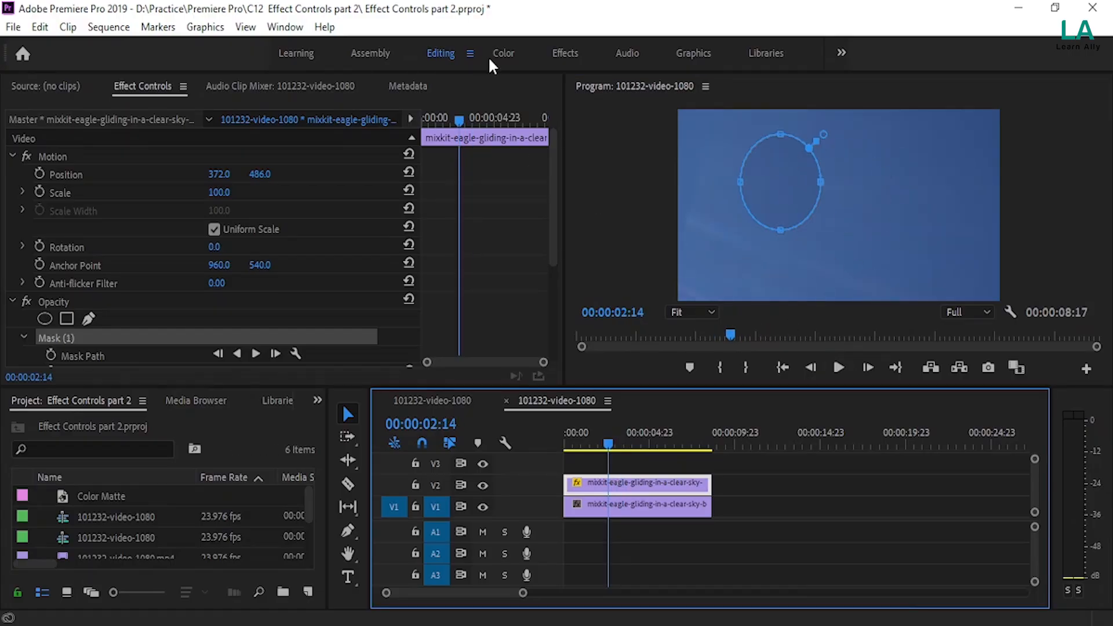
# - In the Color workspace, set the masked V2 clip's Lumetri exposure to 0.2 and play from the start to check the blend
pyautogui.click(503, 53)
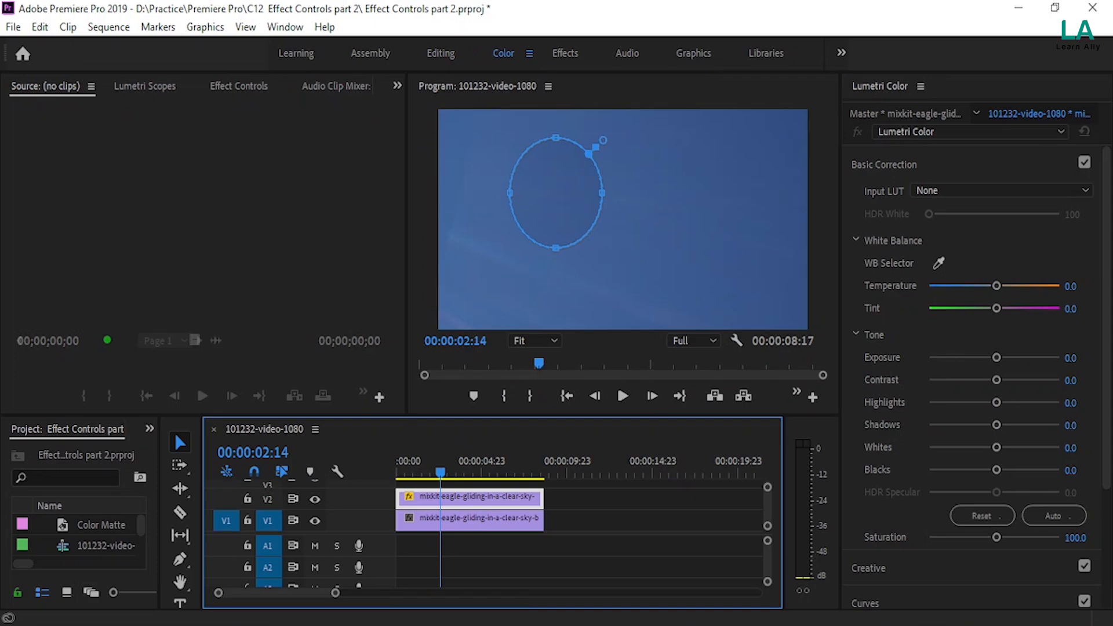
pyautogui.click(1079, 355)
pyautogui.write('2')
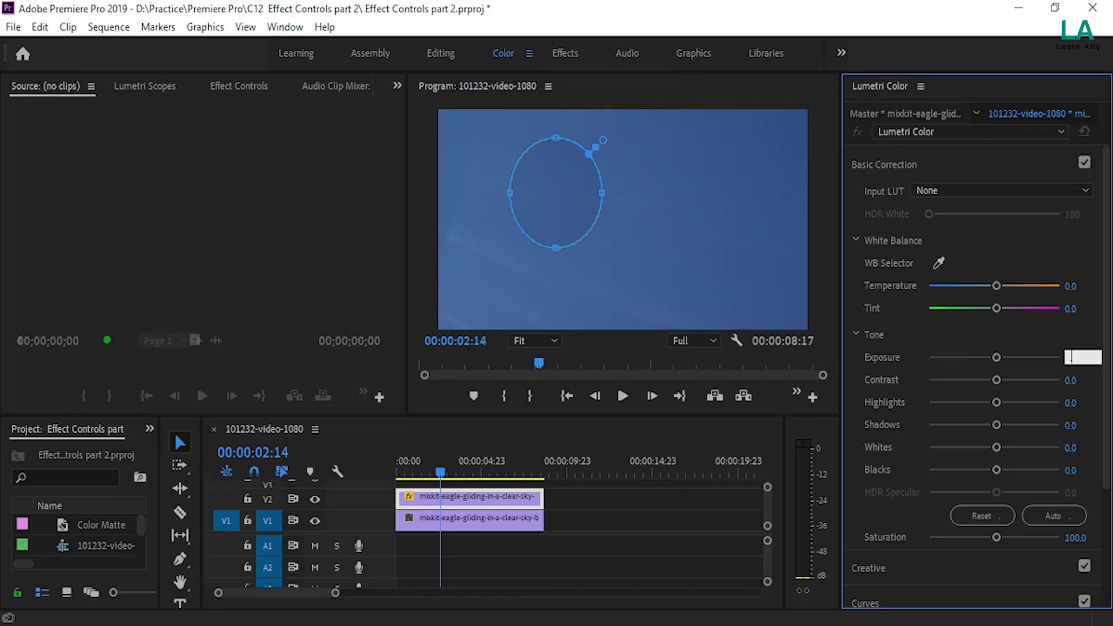
pyautogui.press('Return')
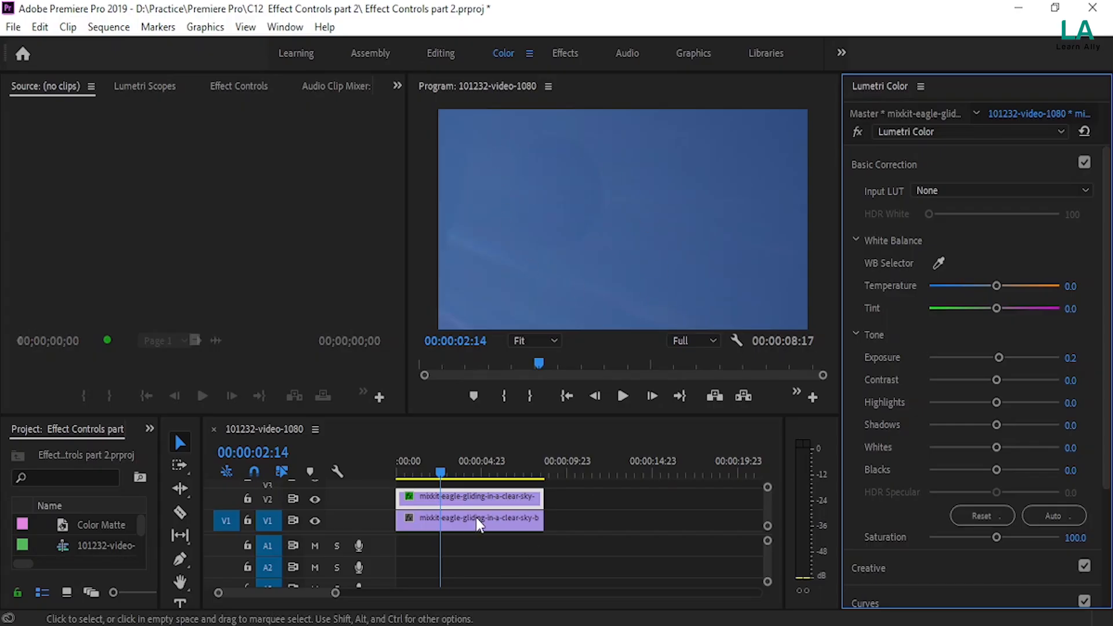
pyautogui.moveTo(438, 473); pyautogui.dragTo(328, 476)
pyautogui.click(623, 396)
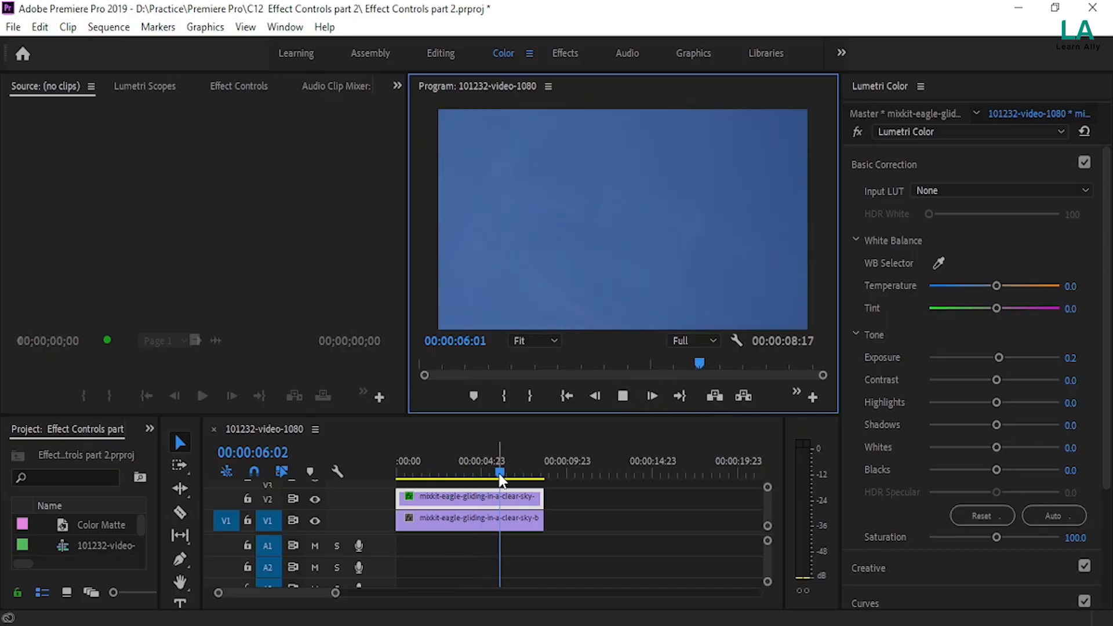
pyautogui.moveTo(499, 471); pyautogui.dragTo(373, 473)
# - Return to the Editing workspace, open the girl-and-dog sequence and delete the Color Matte from V2
pyautogui.click(442, 53)
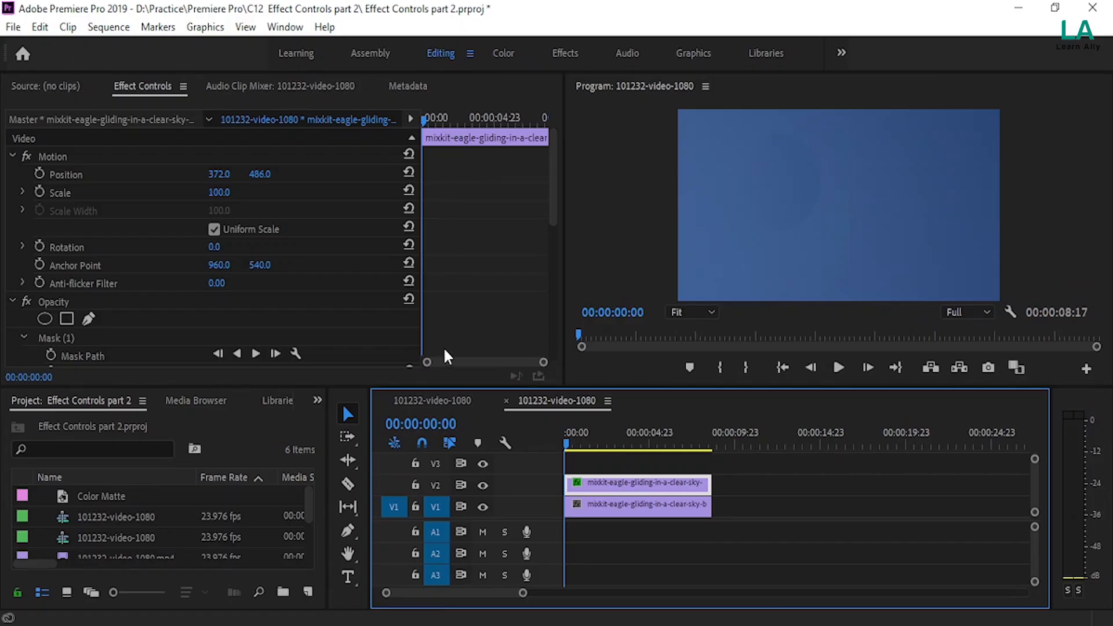
pyautogui.click(434, 400)
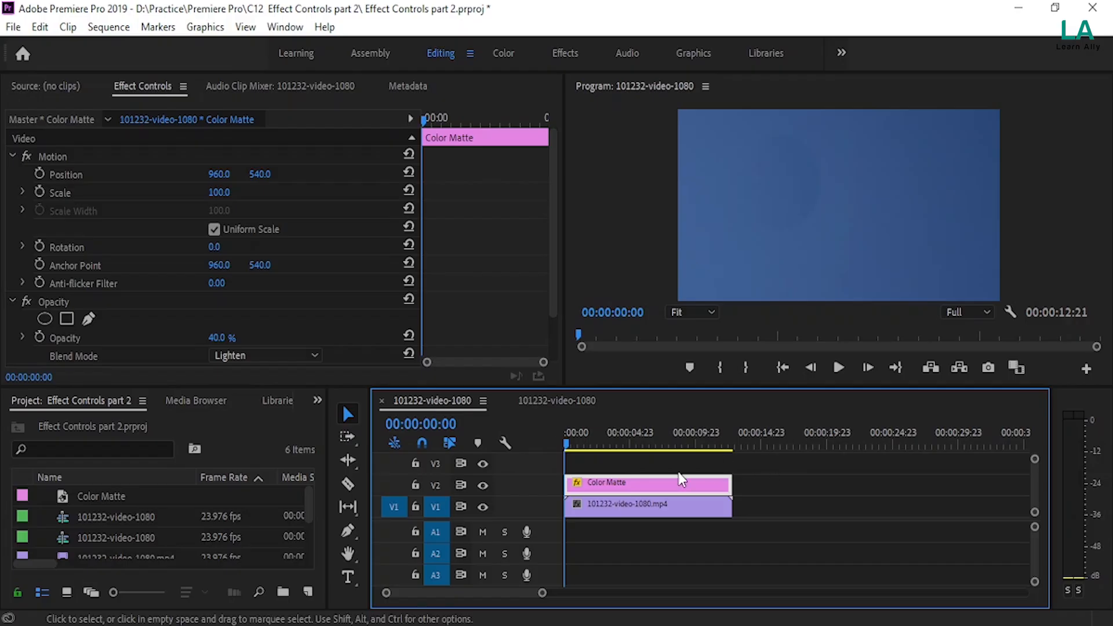
pyautogui.press('Delete')
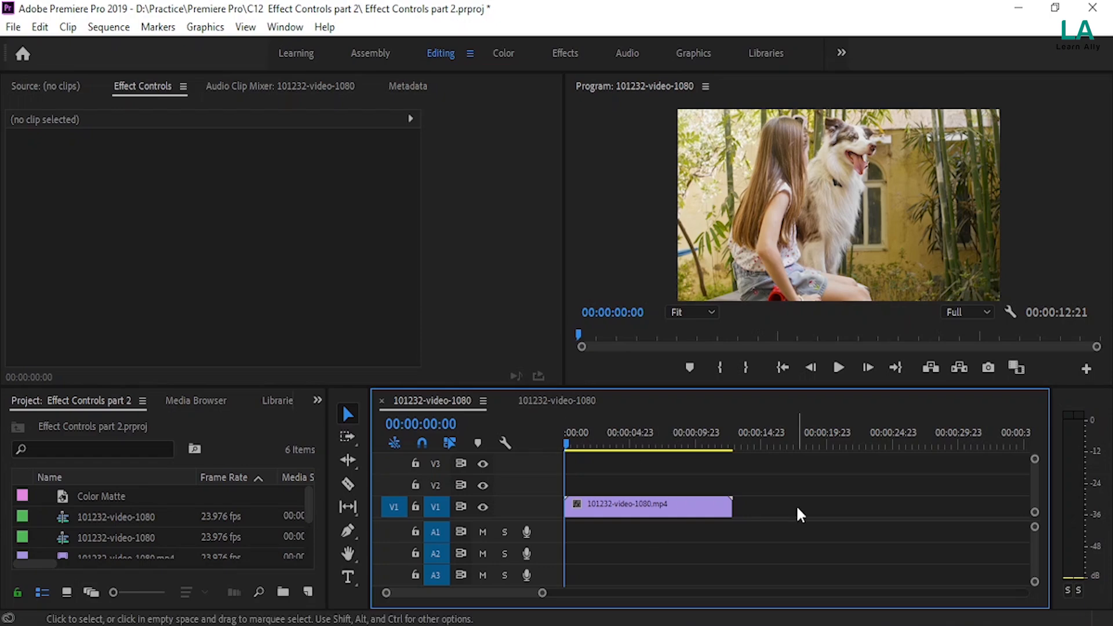
# - Place 36542-411342268.mp4 from the project bin on V2 at the start of the sequence, above 101232-video-1080.mp4
pyautogui.click(348, 485)
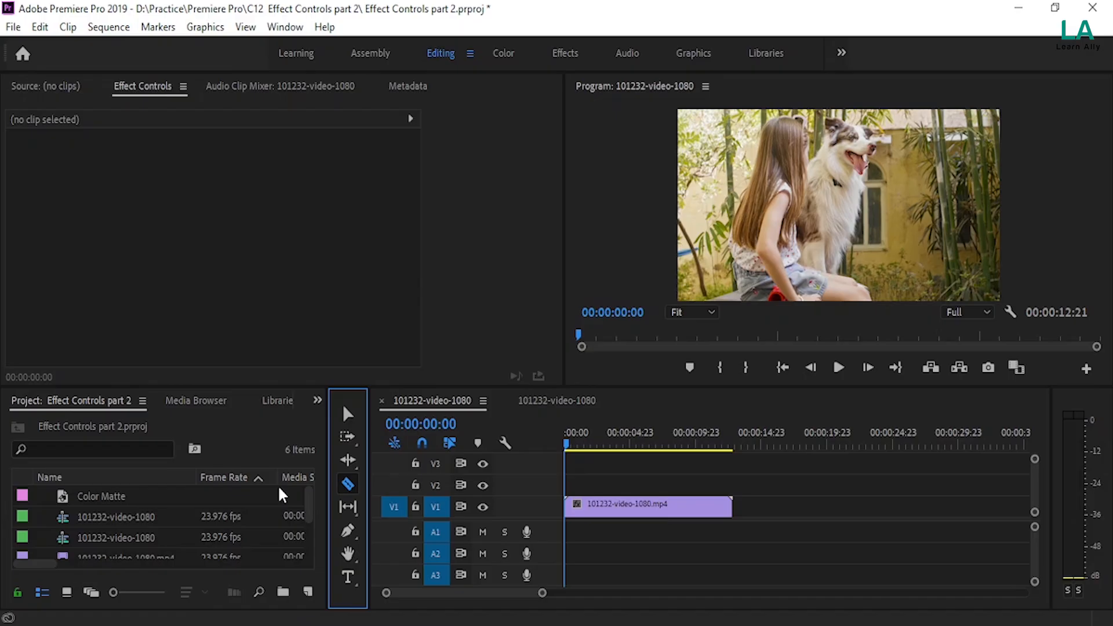
pyautogui.click(348, 414)
pyautogui.moveTo(308, 510); pyautogui.dragTo(311, 564)
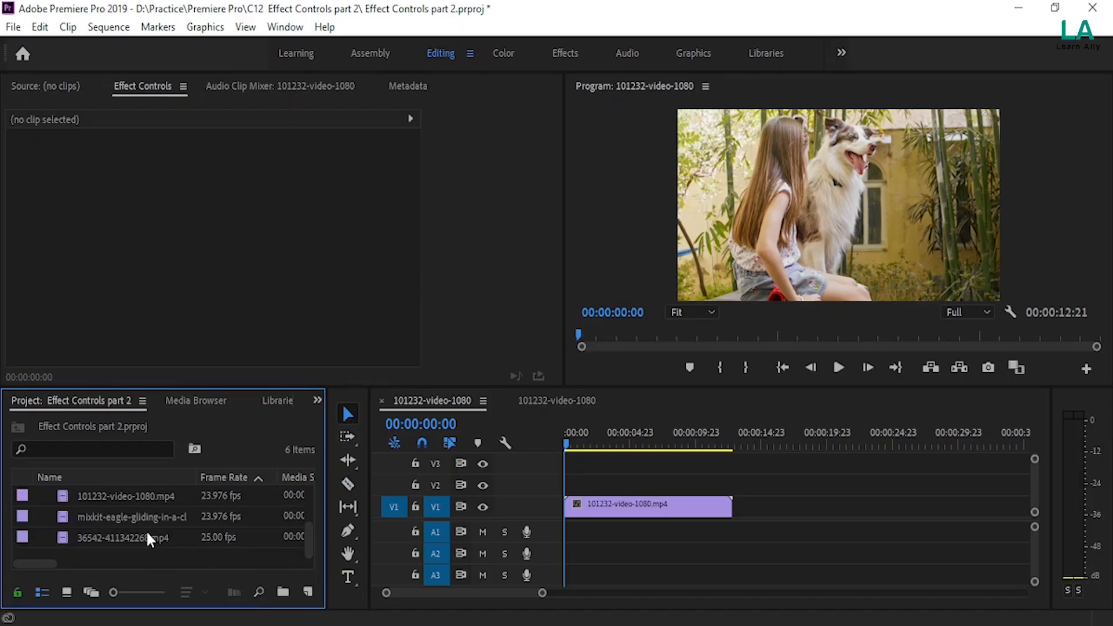
pyautogui.moveTo(119, 536); pyautogui.dragTo(577, 487)
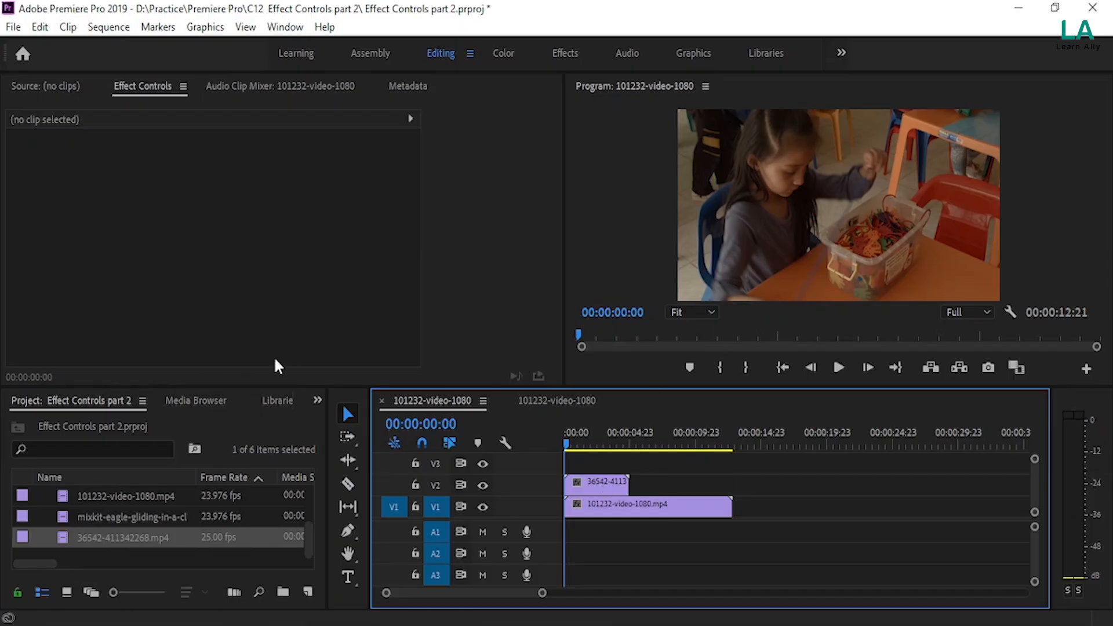
# - Add a rectangular opacity mask to the V2 clip, stretch it to full frame height and move it over the frame's left part
pyautogui.click(597, 482)
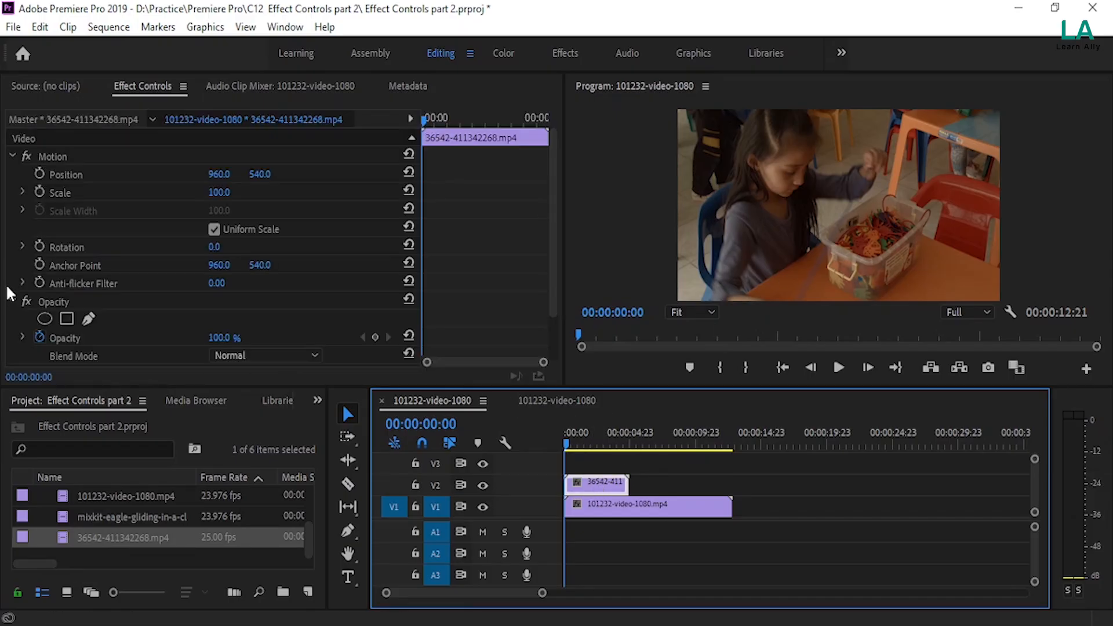
pyautogui.click(67, 319)
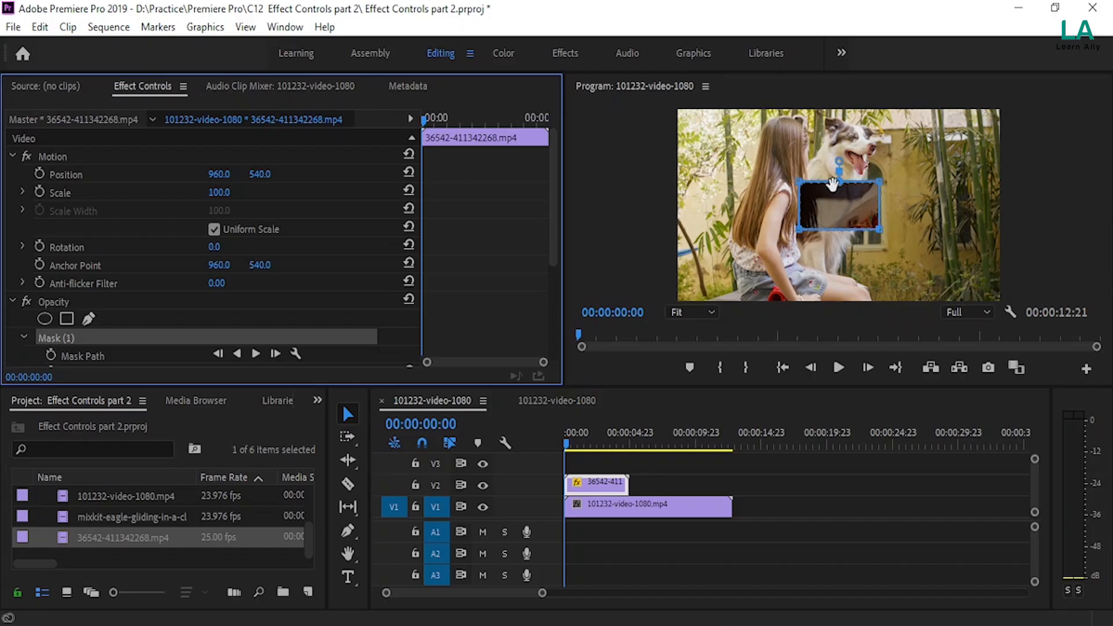
pyautogui.moveTo(800, 235); pyautogui.dragTo(802, 301)
pyautogui.moveTo(800, 183); pyautogui.dragTo(793, 110)
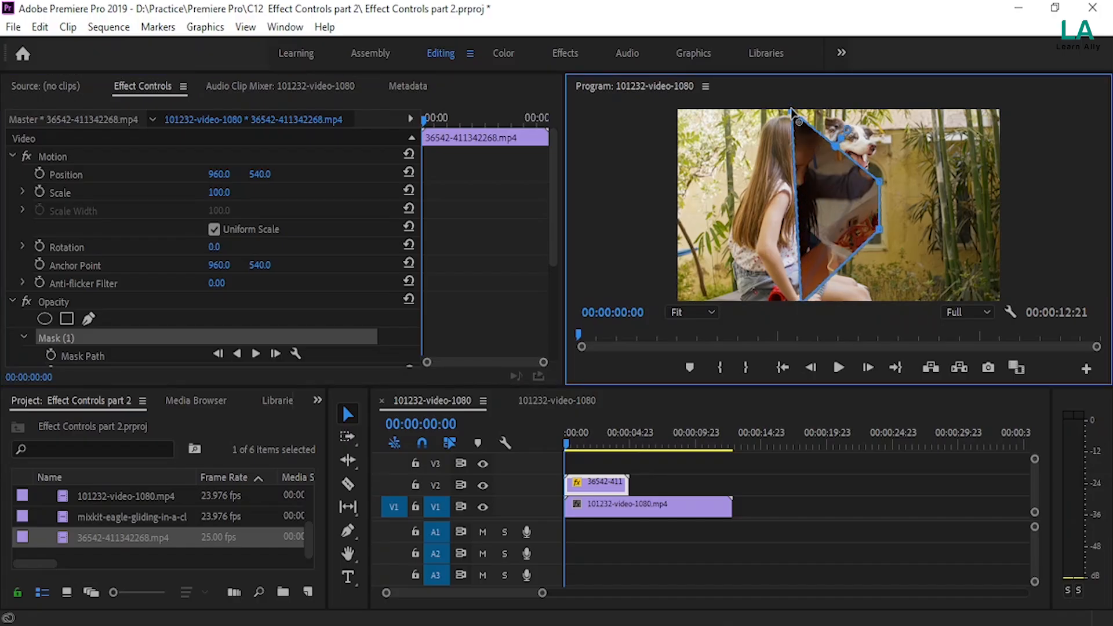
pyautogui.moveTo(880, 182); pyautogui.dragTo(1002, 111)
pyautogui.moveTo(880, 229); pyautogui.dragTo(1001, 294)
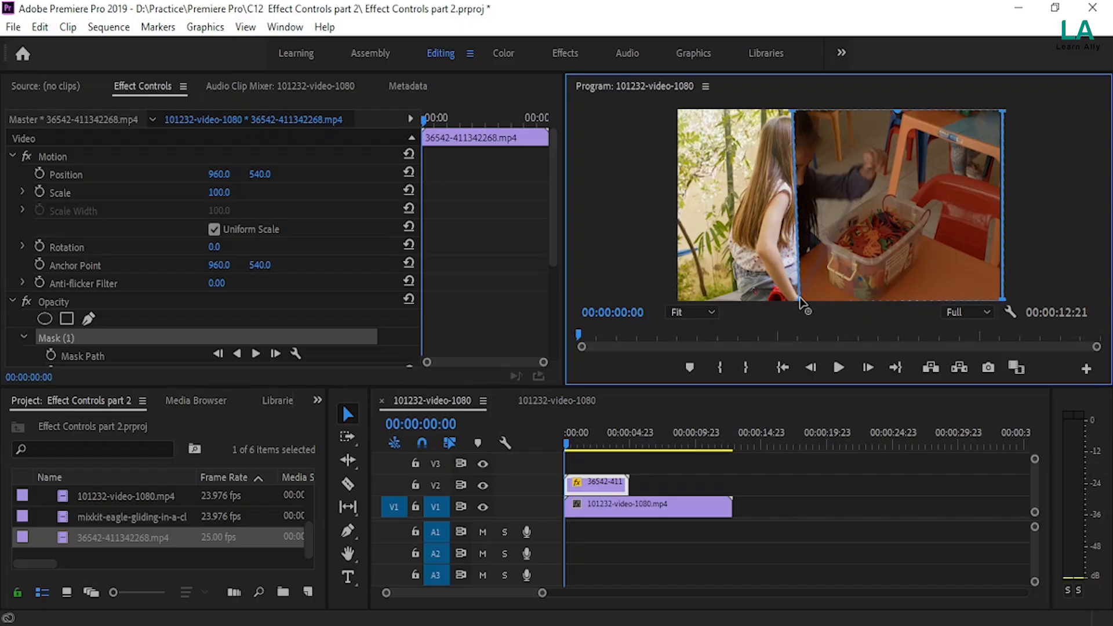
pyautogui.moveTo(869, 183); pyautogui.dragTo(753, 183)
pyautogui.moveTo(681, 299); pyautogui.dragTo(676, 299)
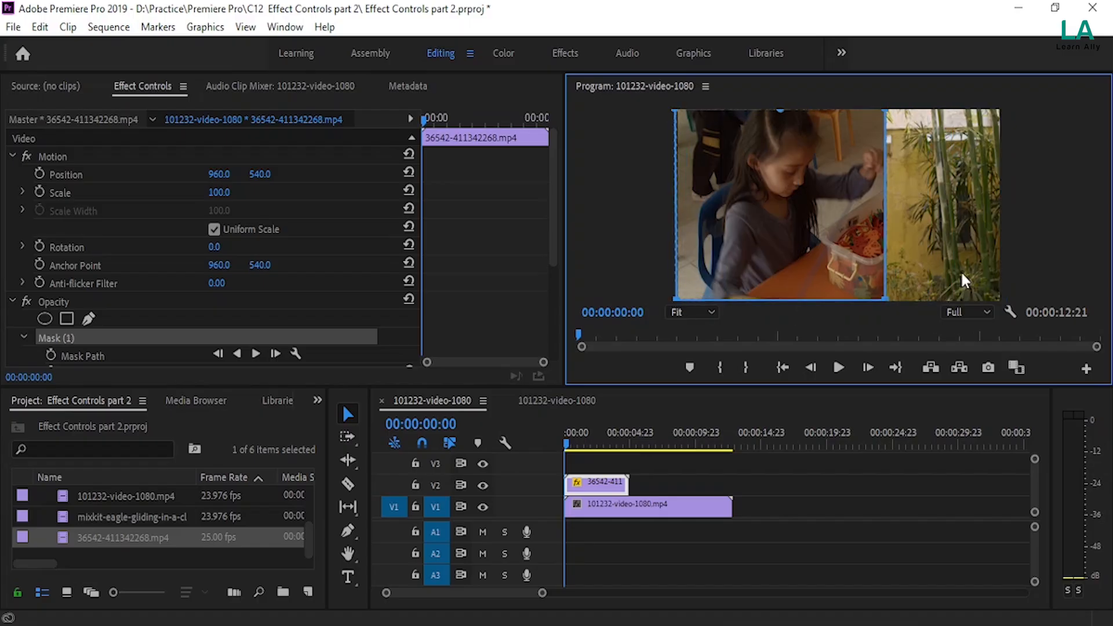
# - Shift the V1 clip's horizontal position to about 1826 and pull the V2 mask's right edge inward to show more of it
pyautogui.click(631, 503)
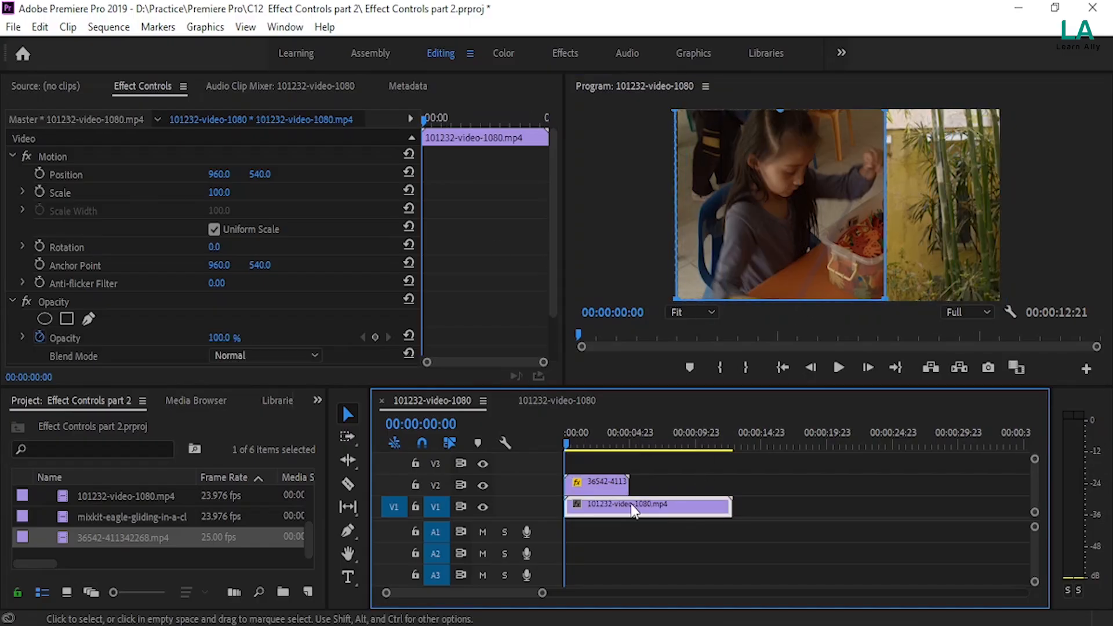
pyautogui.moveTo(218, 181); pyautogui.dragTo(426, 181)
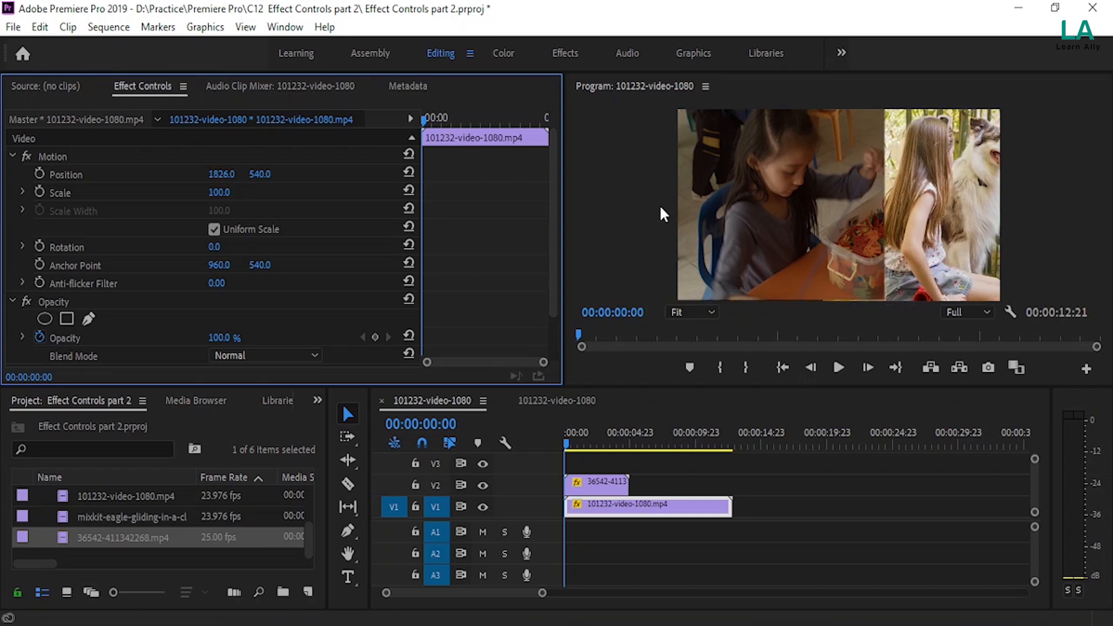
pyautogui.click(604, 490)
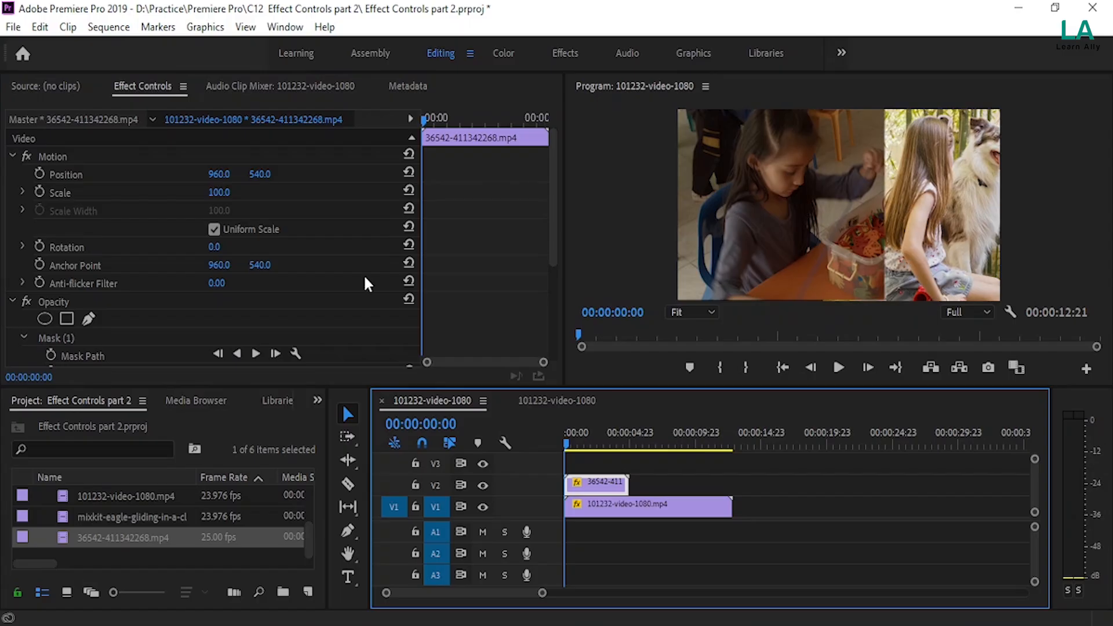
pyautogui.click(107, 338)
pyautogui.moveTo(884, 110); pyautogui.dragTo(844, 110)
pyautogui.moveTo(885, 300); pyautogui.dragTo(849, 300)
pyautogui.click(591, 490)
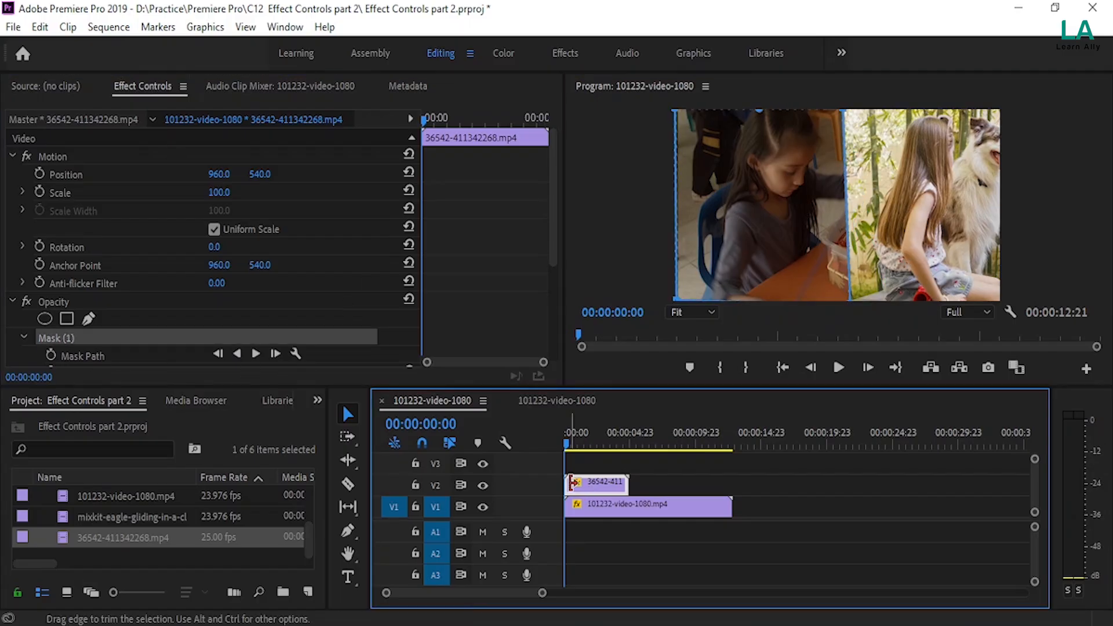
# - Set the V2 mask's feather to 22 and play the split screen to check the soft edge
pyautogui.scroll(-3, 281, 262)
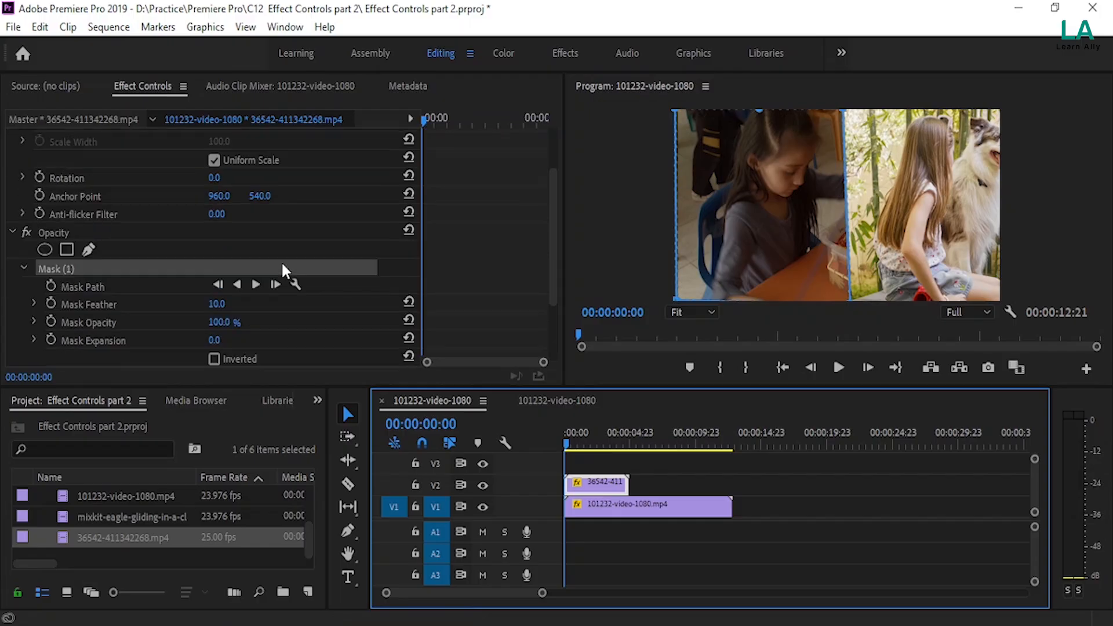
pyautogui.moveTo(215, 270); pyautogui.dragTo(228, 270)
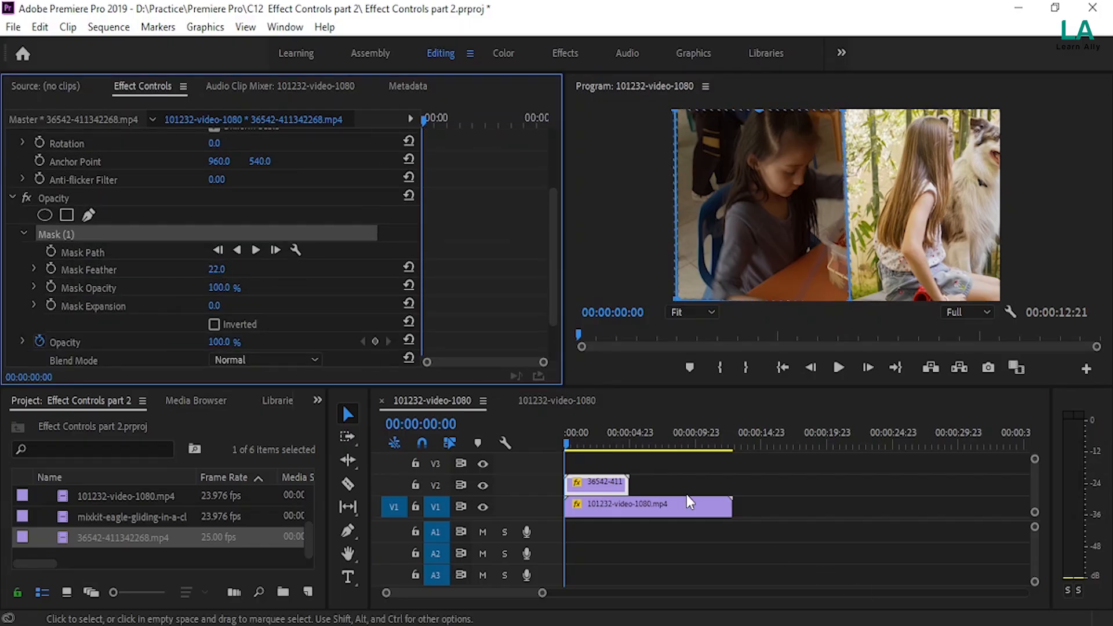
pyautogui.click(839, 368)
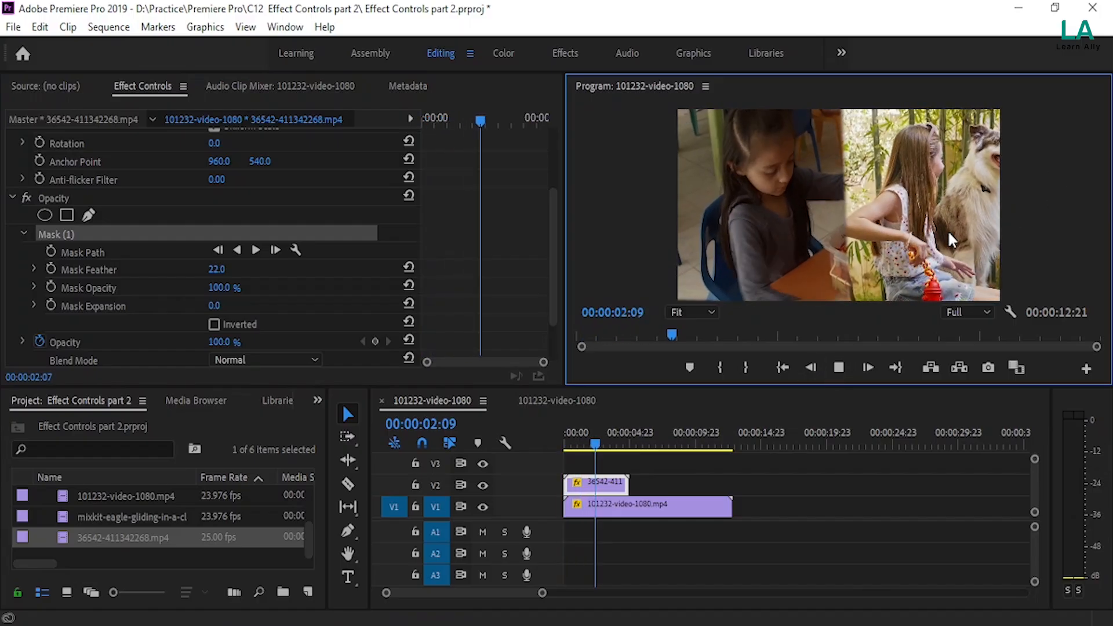
pyautogui.click(838, 368)
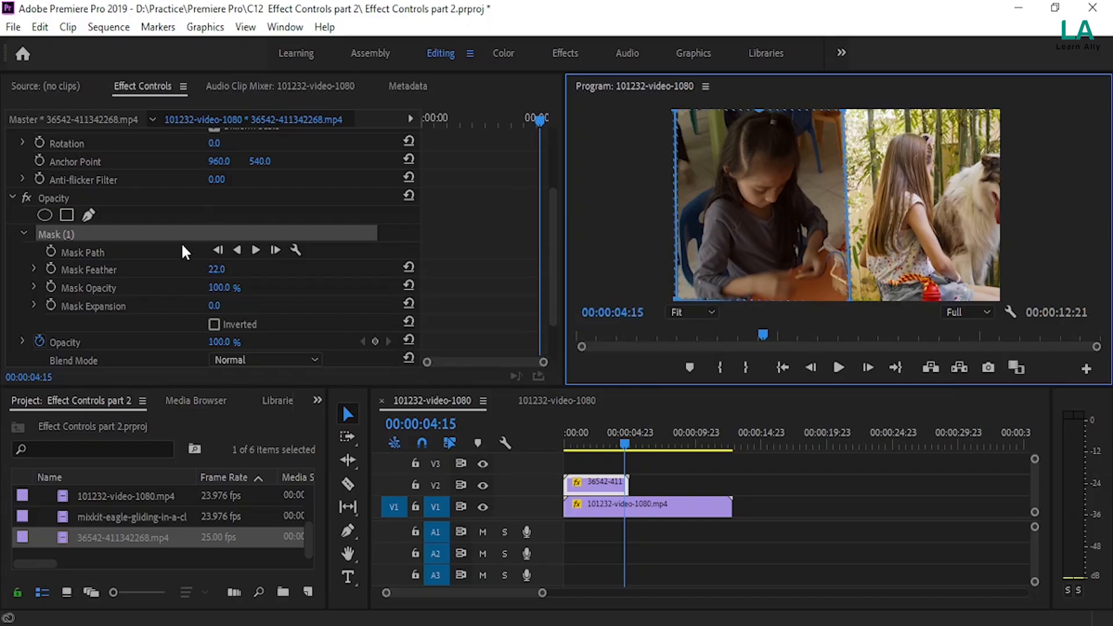
# - Set the V2 clip's mask opacity to 40%
pyautogui.scroll(-2, 122, 281)
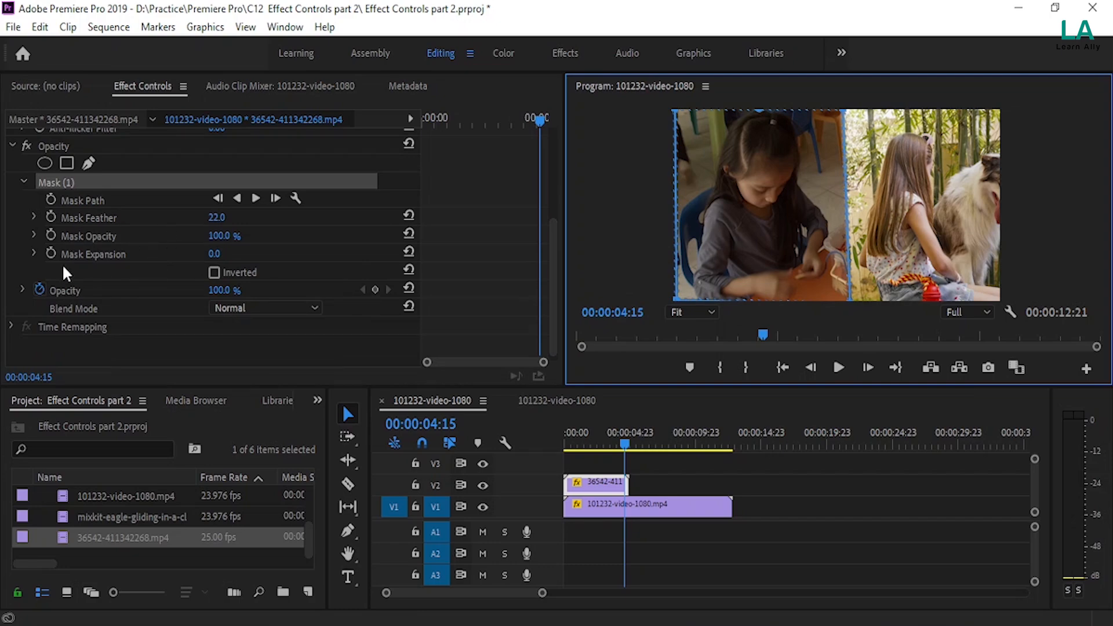
pyautogui.click(229, 238)
pyautogui.write('8')
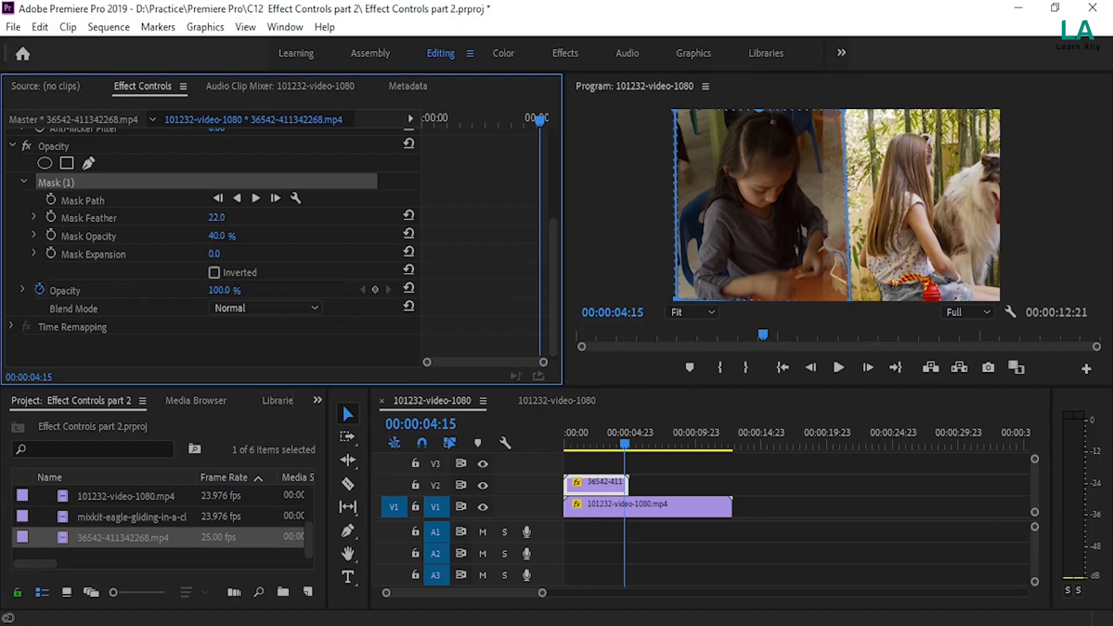
# - Lower the V2 clip's mask opacity to 4%, raise it to 100% and deselect the clip to check the split screen
pyautogui.press('Return')
pyautogui.moveTo(226, 237)
pyautogui.mouseDown()
pyautogui.moveTo(243, 237)
pyautogui.moveTo(230, 236)
pyautogui.mouseUp()
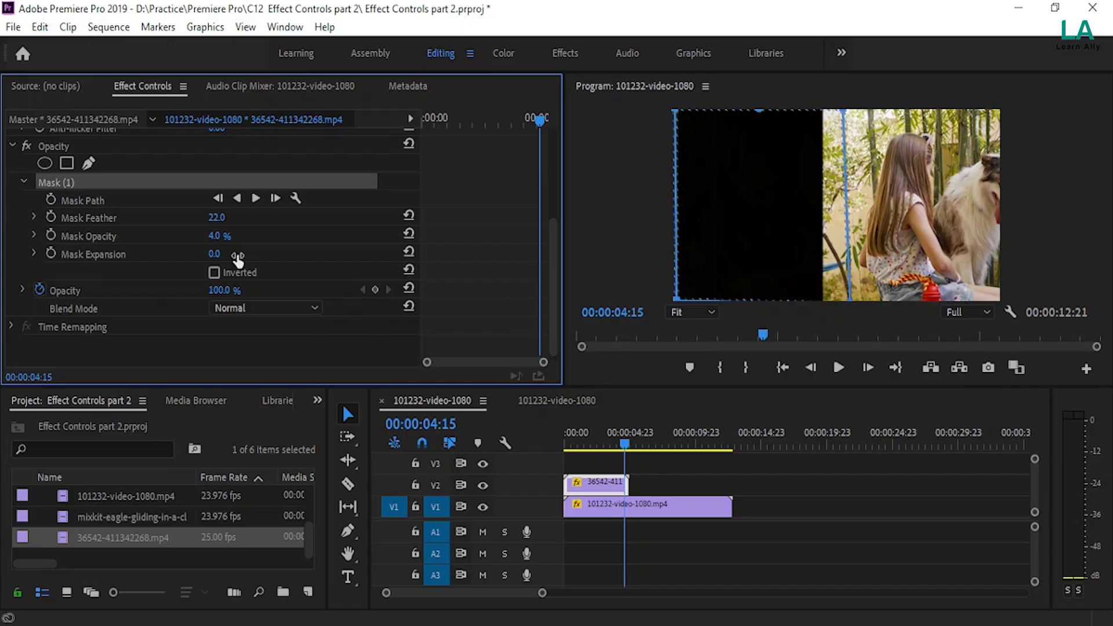
pyautogui.moveTo(216, 237); pyautogui.dragTo(273, 236)
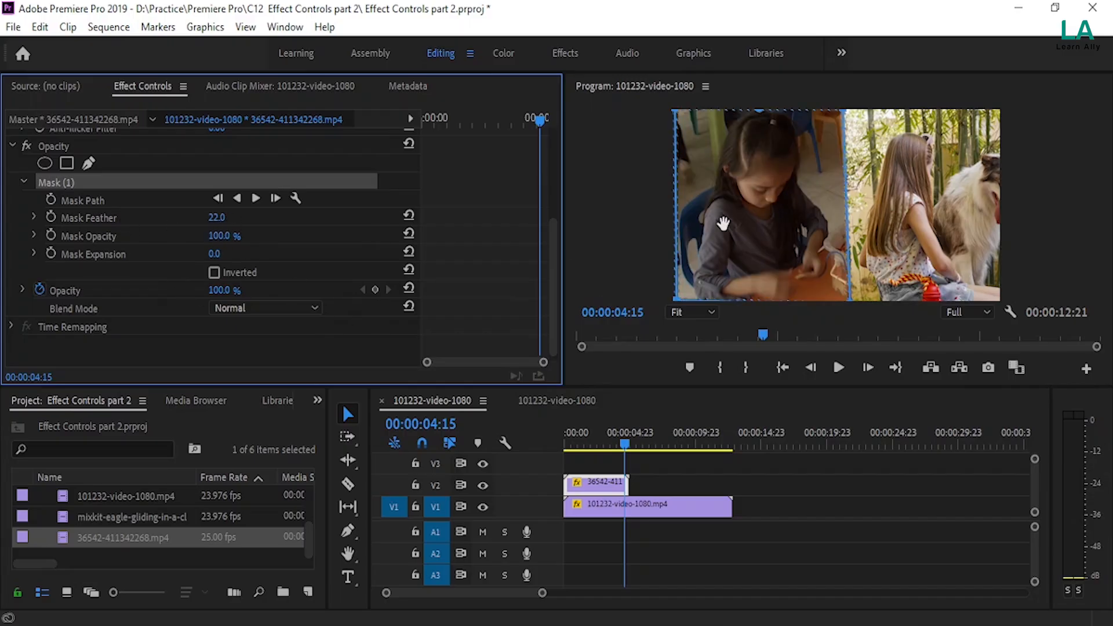
pyautogui.click(658, 478)
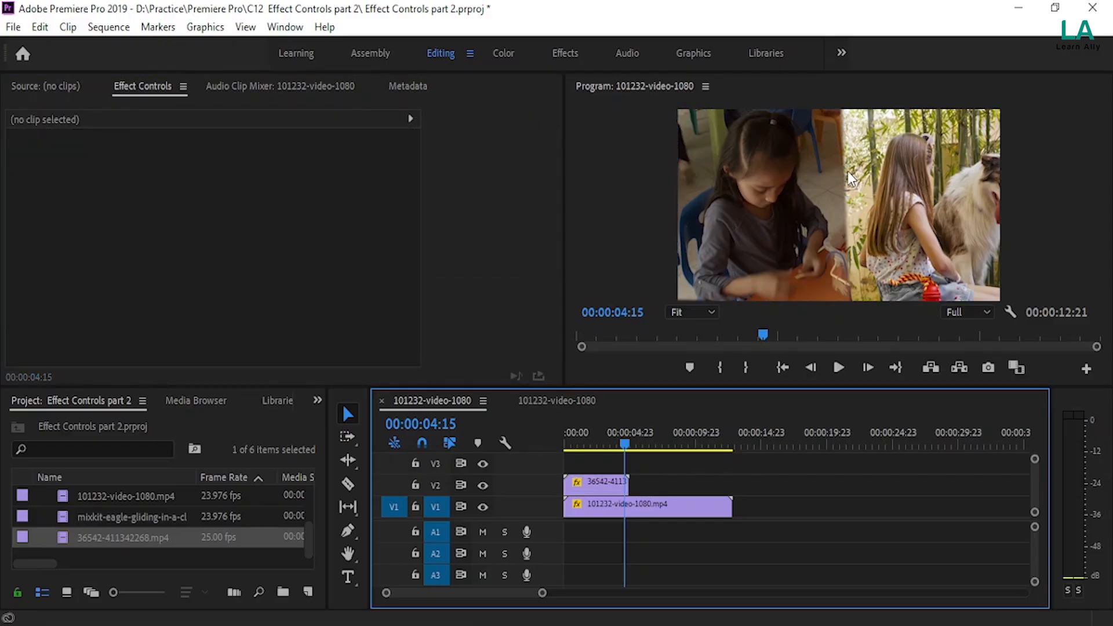
# - Set the mask feather of the V2 clip in the split screen to 219 to blend the two videos
pyautogui.click(597, 482)
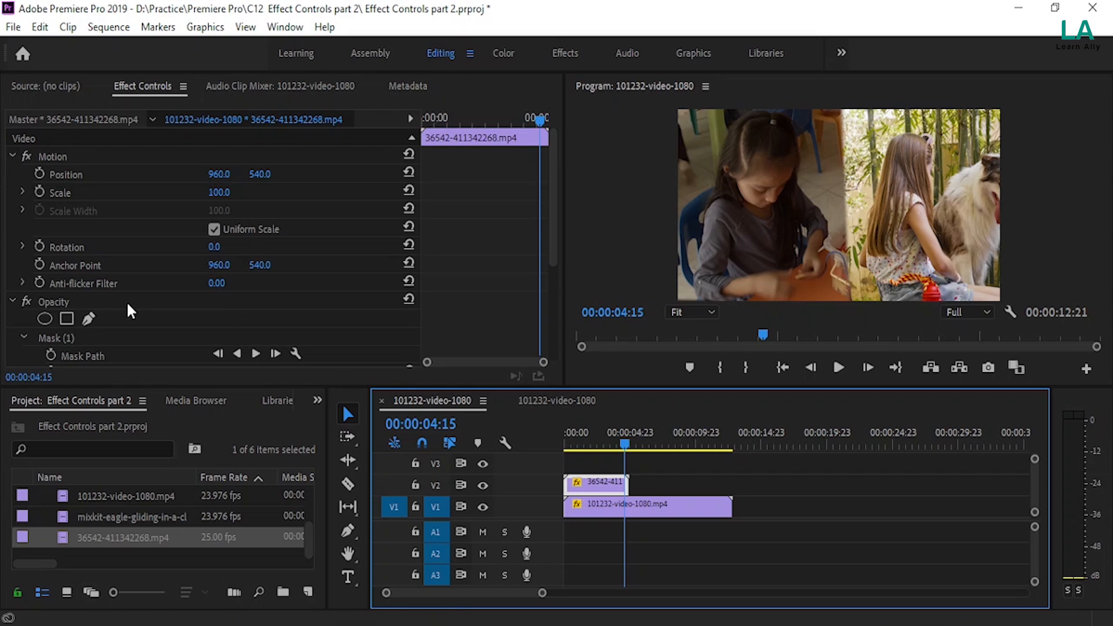
pyautogui.scroll(-2, 149, 304)
pyautogui.scroll(-2, 150, 307)
pyautogui.moveTo(216, 287); pyautogui.dragTo(271, 287)
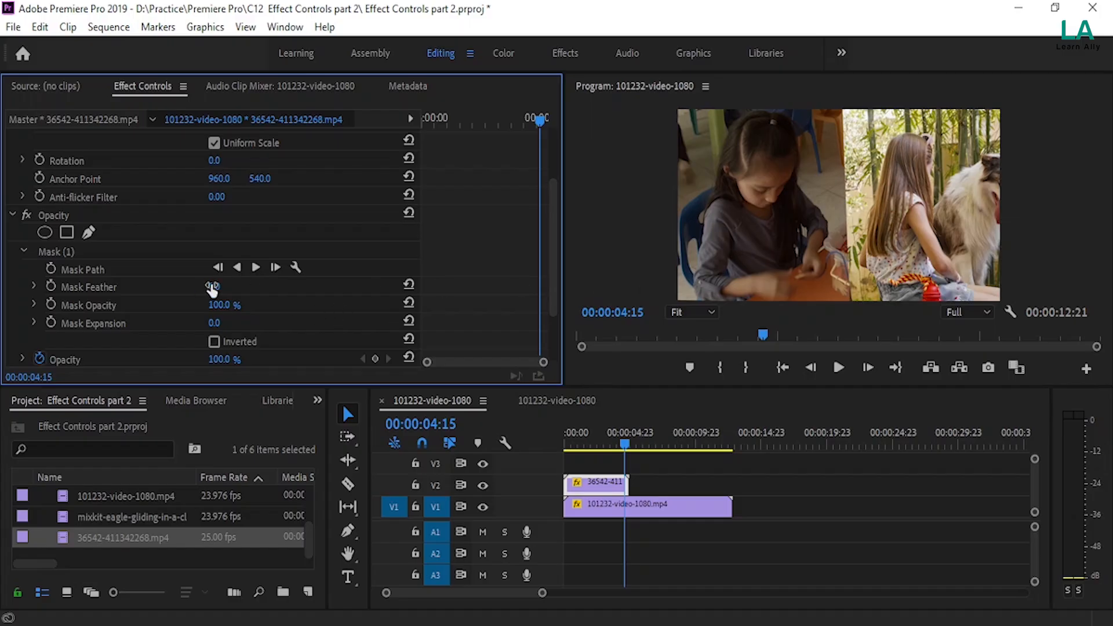
pyautogui.moveTo(212, 288); pyautogui.dragTo(339, 288)
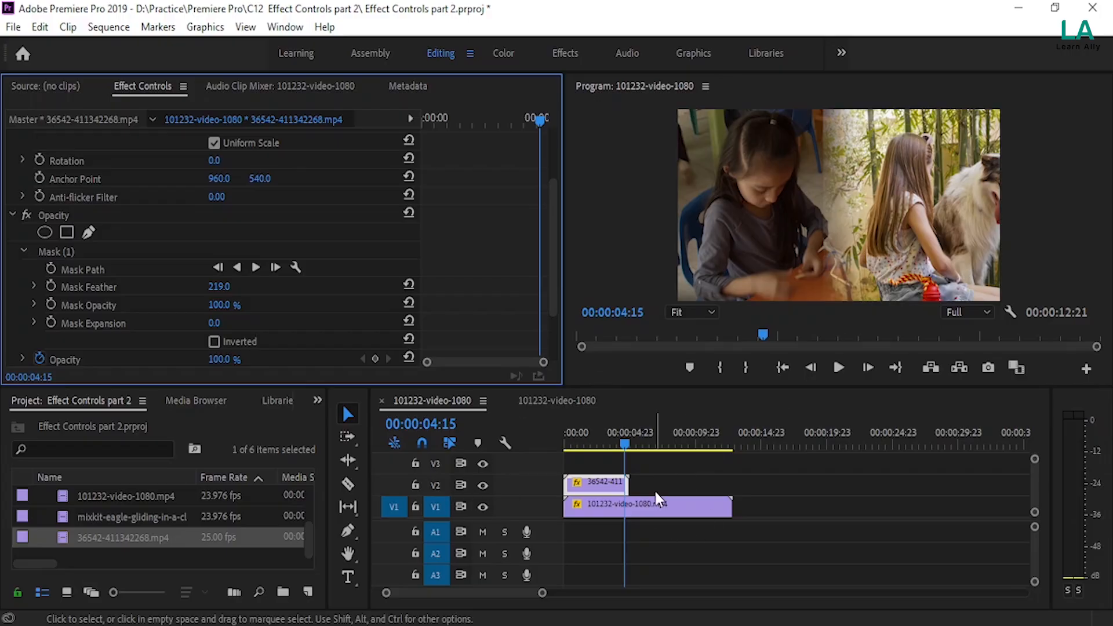
# - Switch to the eagle sequence and set the V2 clip's mask feather to 69
pyautogui.click(544, 402)
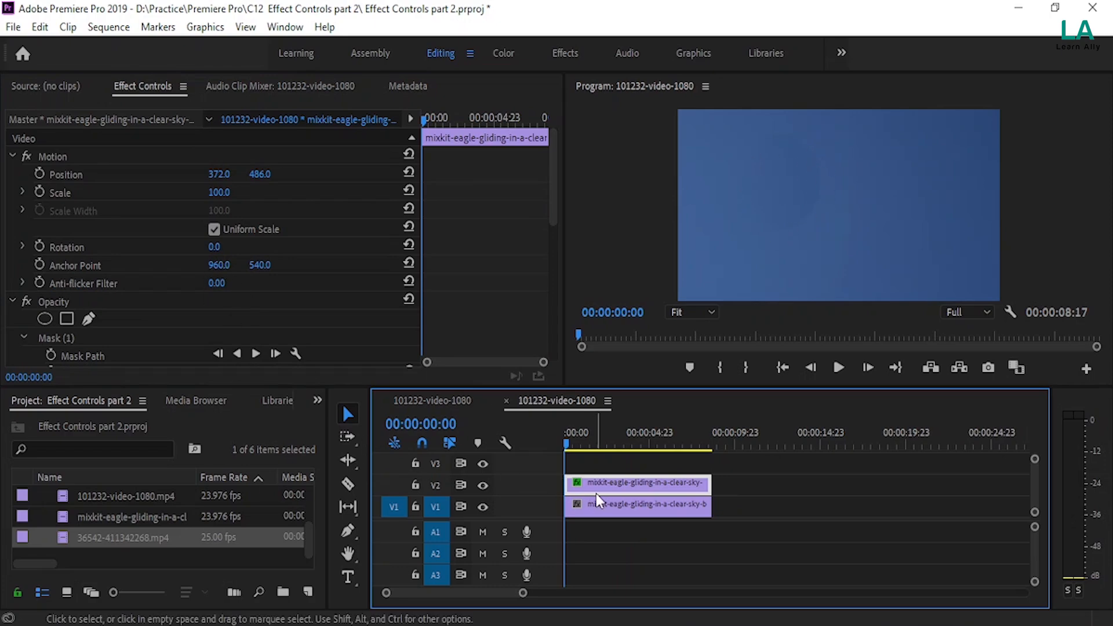
pyautogui.scroll(-3, 214, 294)
pyautogui.scroll(-2, 217, 304)
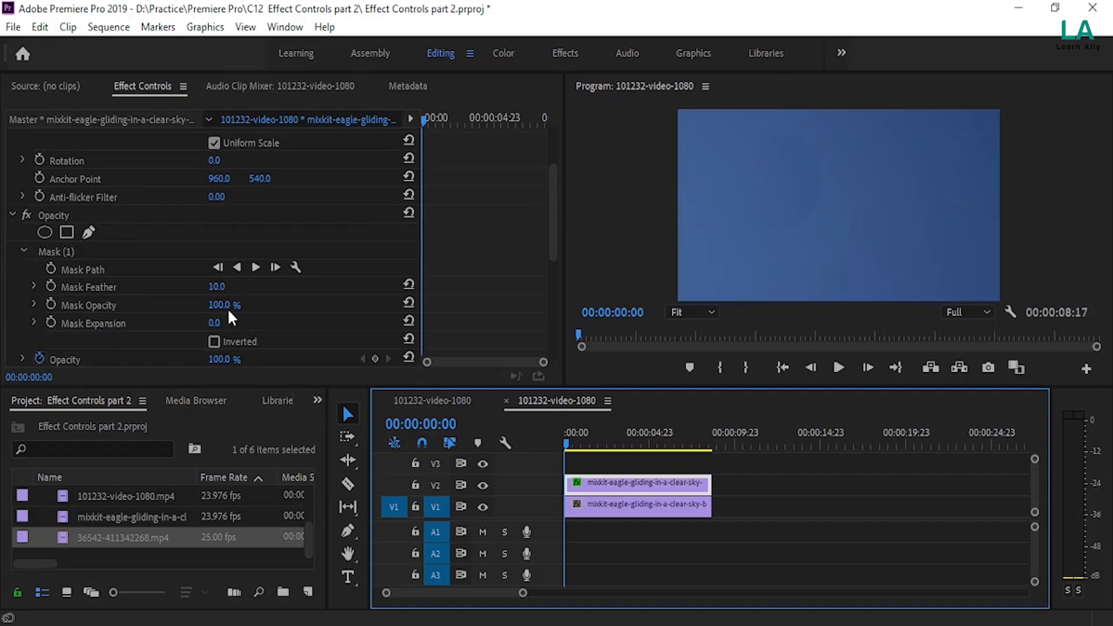
pyautogui.moveTo(216, 287); pyautogui.dragTo(247, 286)
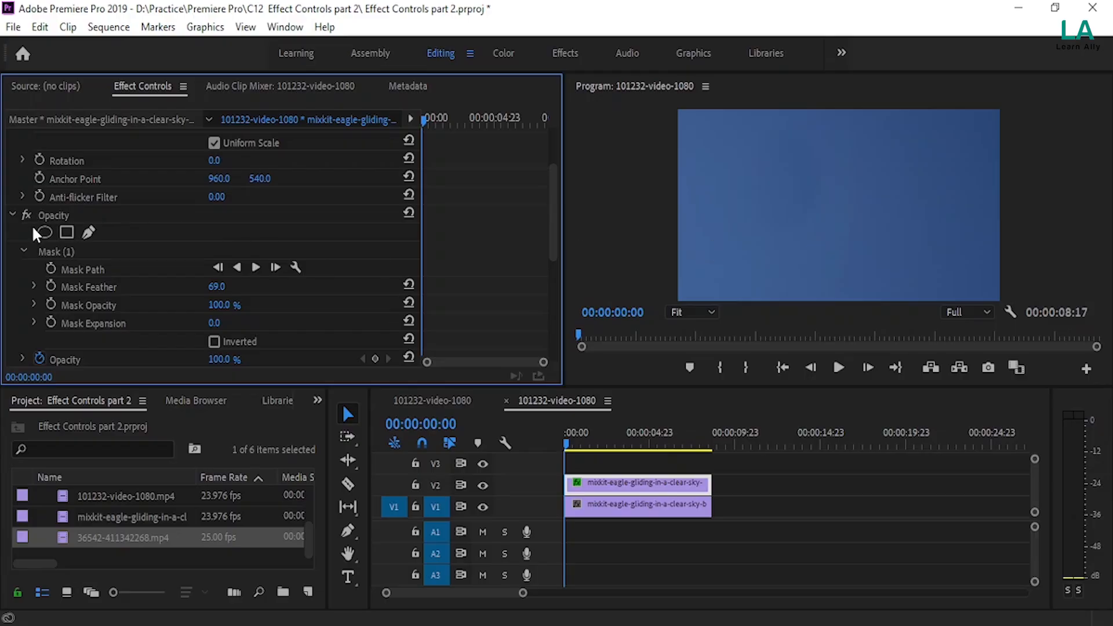
pyautogui.scroll(-3, 232, 267)
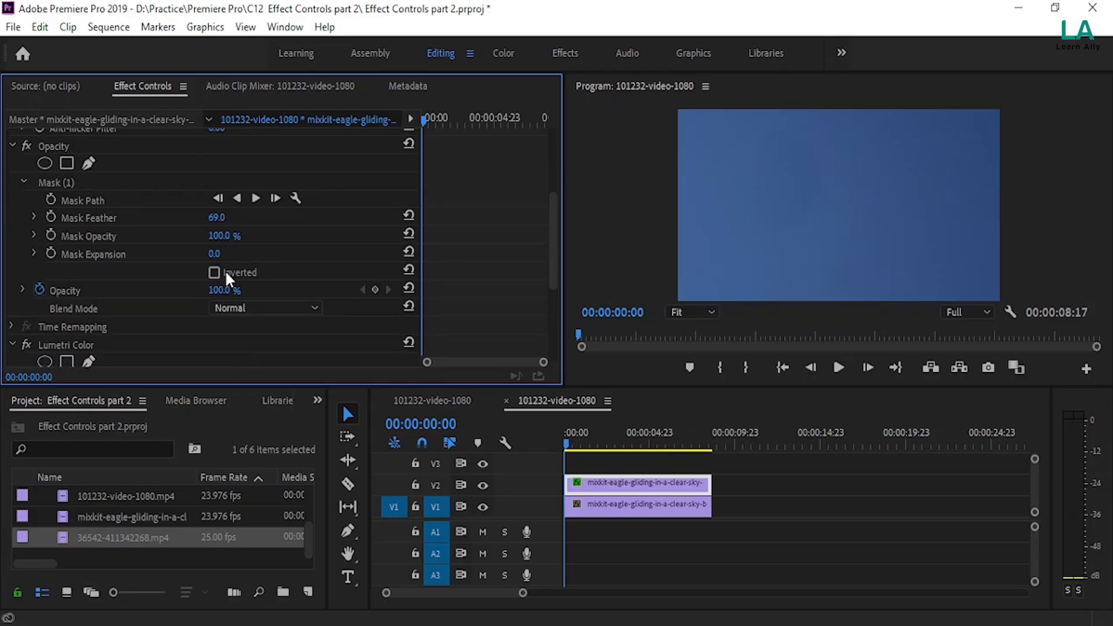